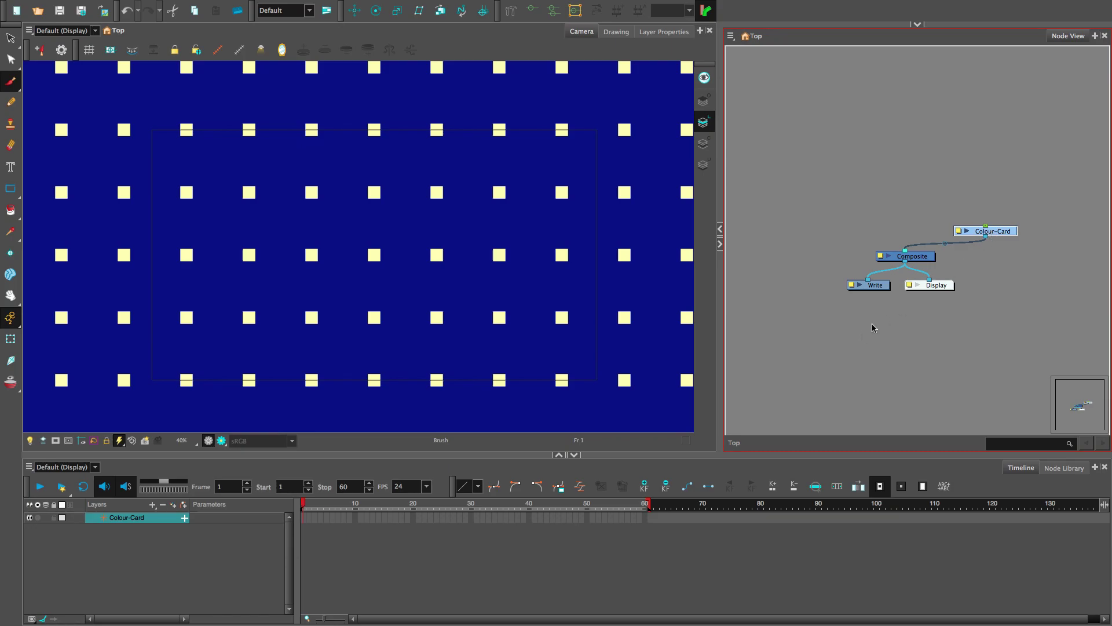
Step: Add the Basic-Gravity-Based particle node from the node library's Particle category to the network, connected to the Composite
click(871, 324)
click(1064, 467)
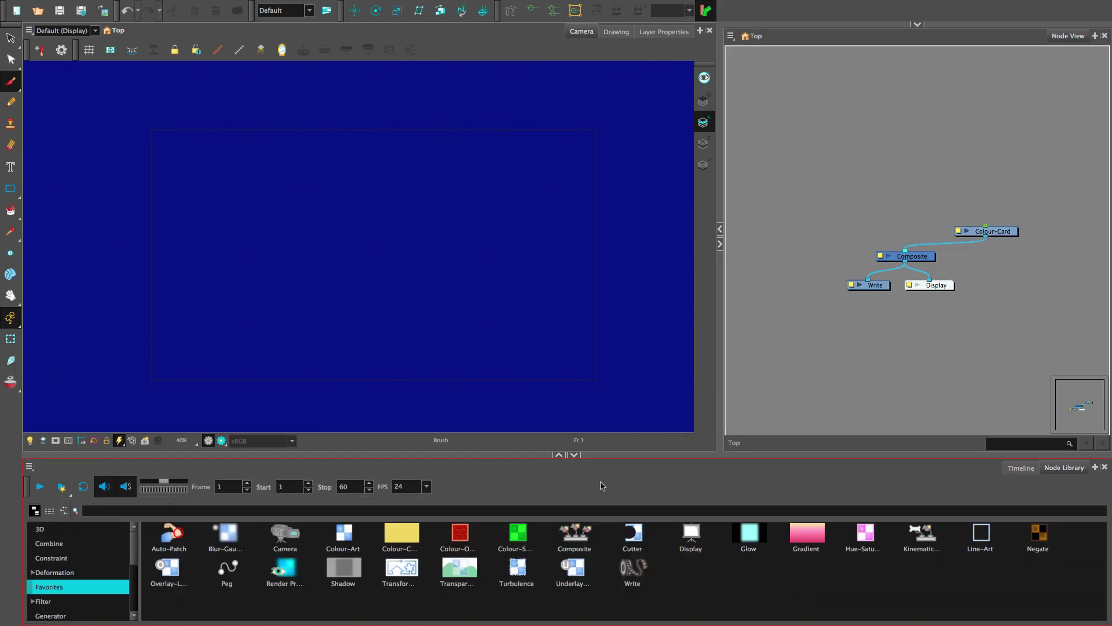
drag(132, 548, 132, 606)
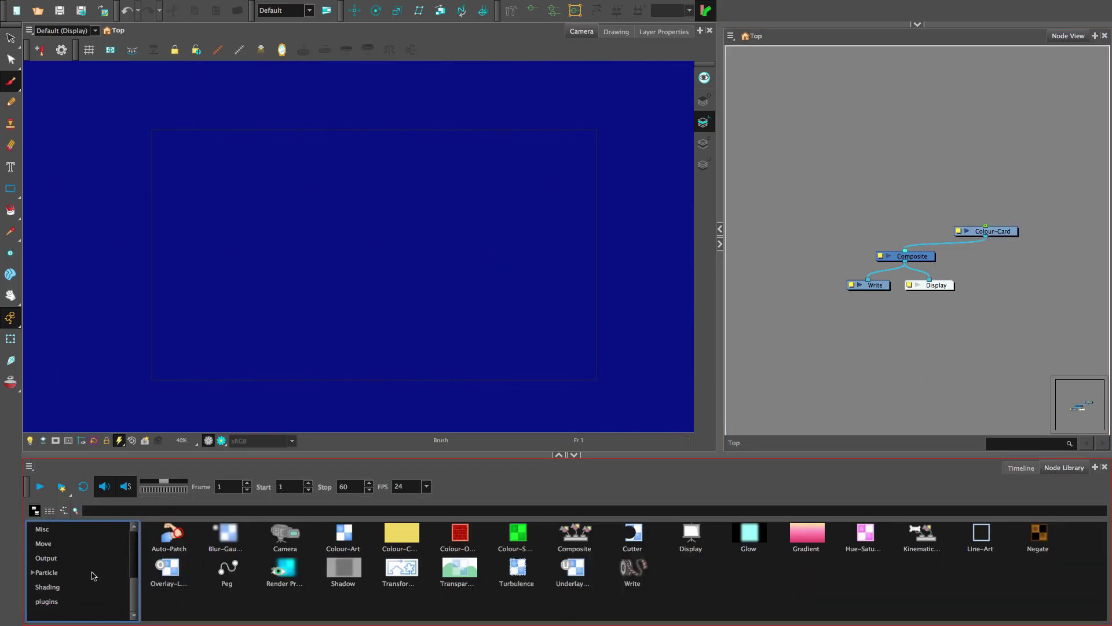
click(93, 574)
drag(401, 534, 857, 227)
drag(741, 192, 812, 250)
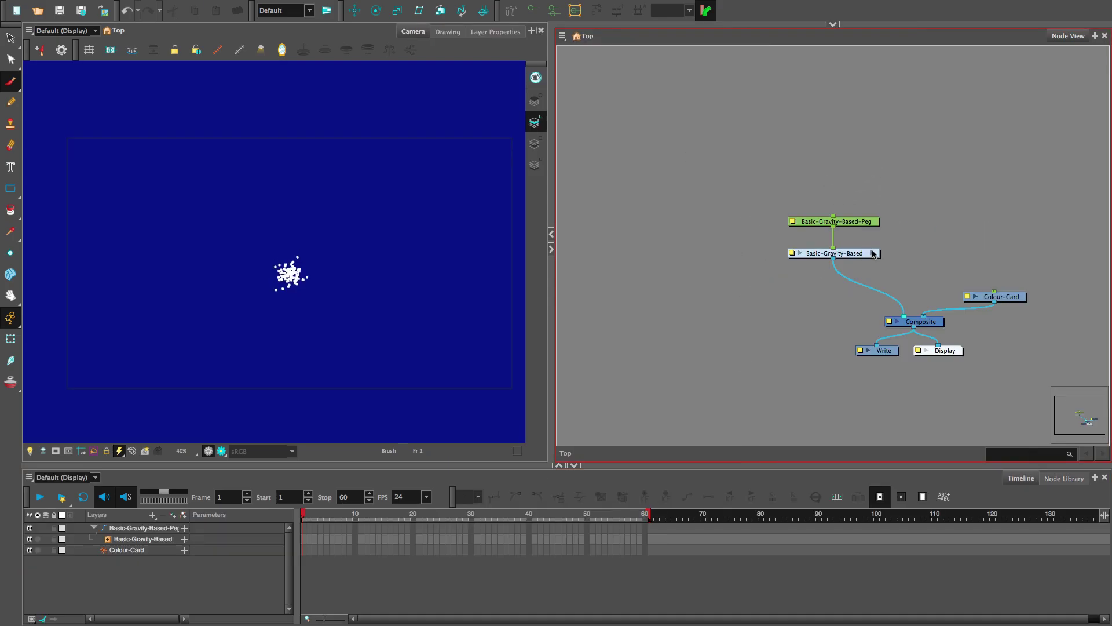
Step: Enter the Basic-Gravity-Based group and delete the Sink node, its 3D-Region_1 and the Velocity node's 3D-Region_2
click(874, 253)
drag(731, 156, 686, 215)
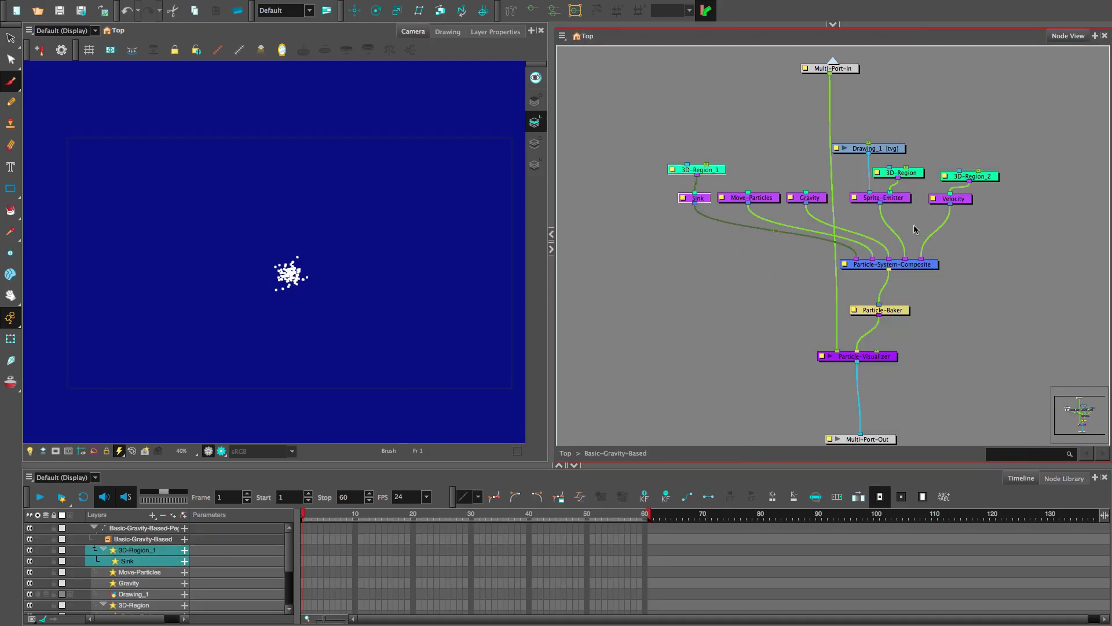
key(Delete)
click(978, 176)
key(Delete)
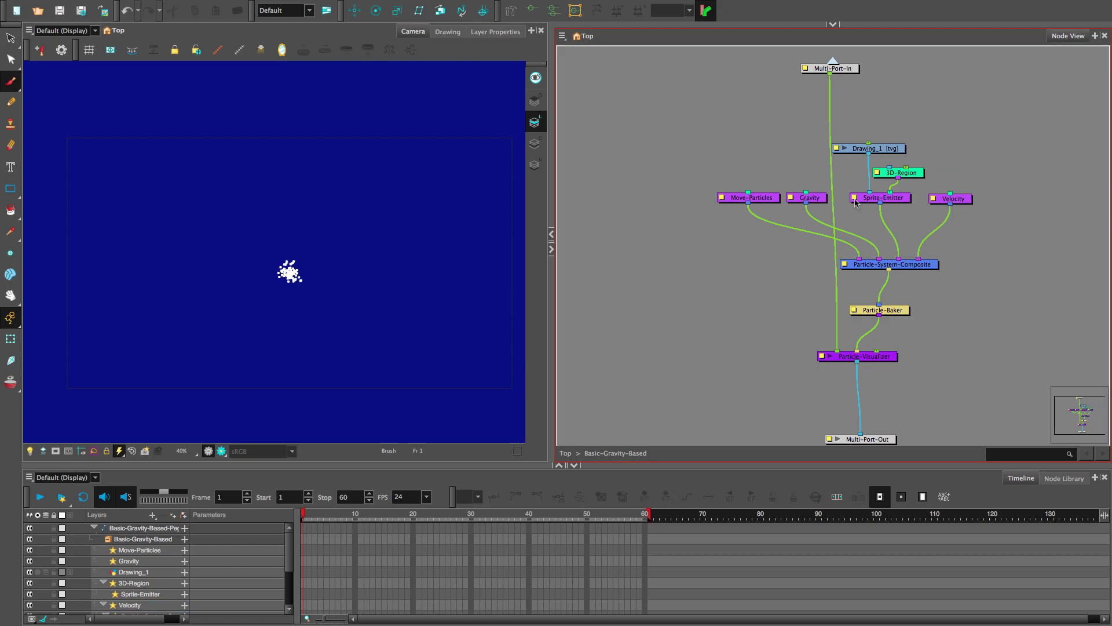
Step: Set the Velocity node's velocity type to Random in all Directions 3d and scrub the timeline to preview the particles
click(854, 197)
drag(593, 101, 618, 43)
drag(359, 514, 303, 516)
click(933, 198)
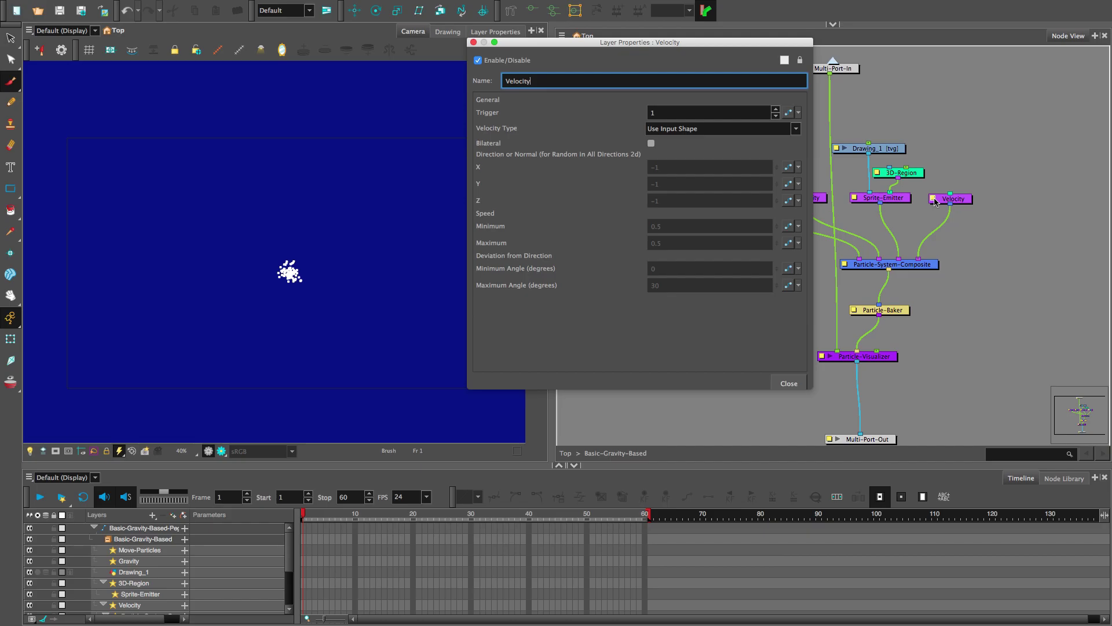
click(792, 130)
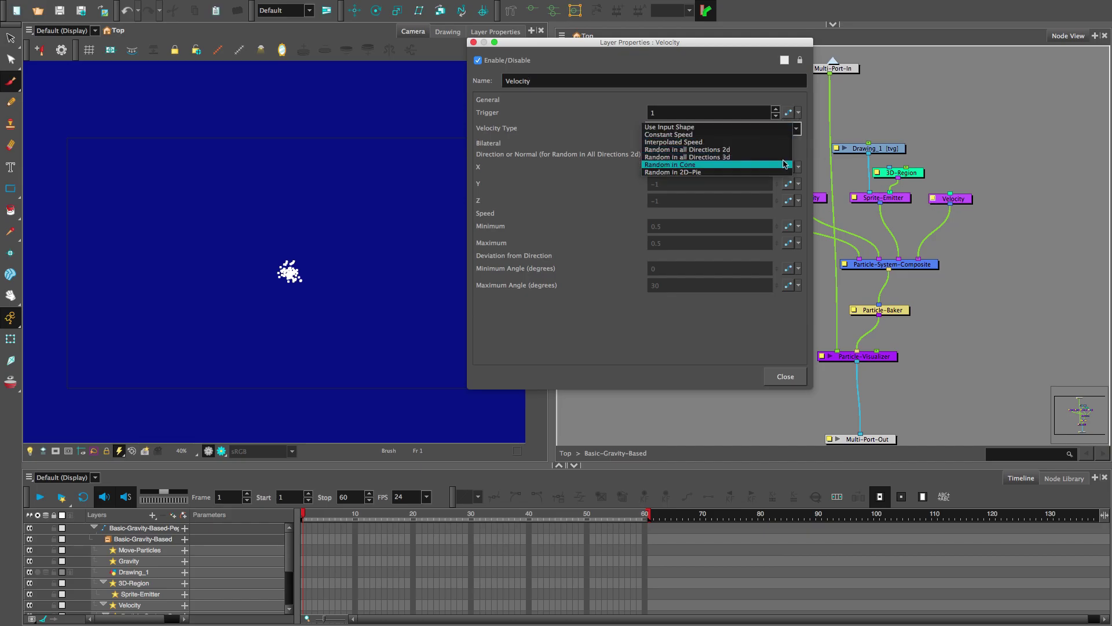
click(745, 160)
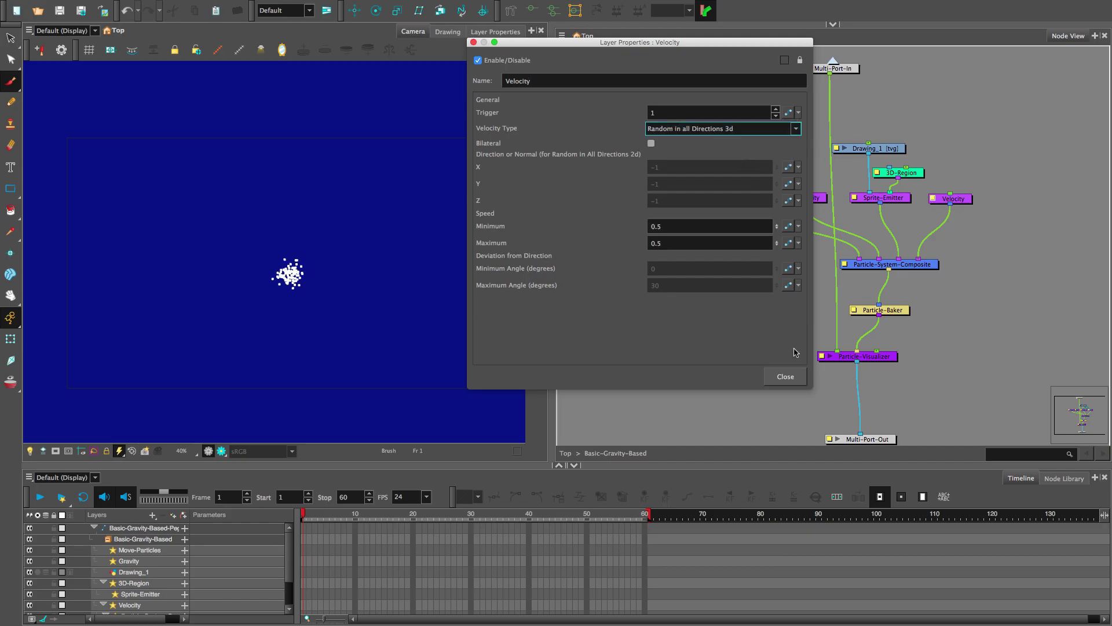
click(786, 377)
mouse_move(325, 516)
mouse_down()
mouse_move(359, 517)
mouse_move(302, 516)
mouse_up()
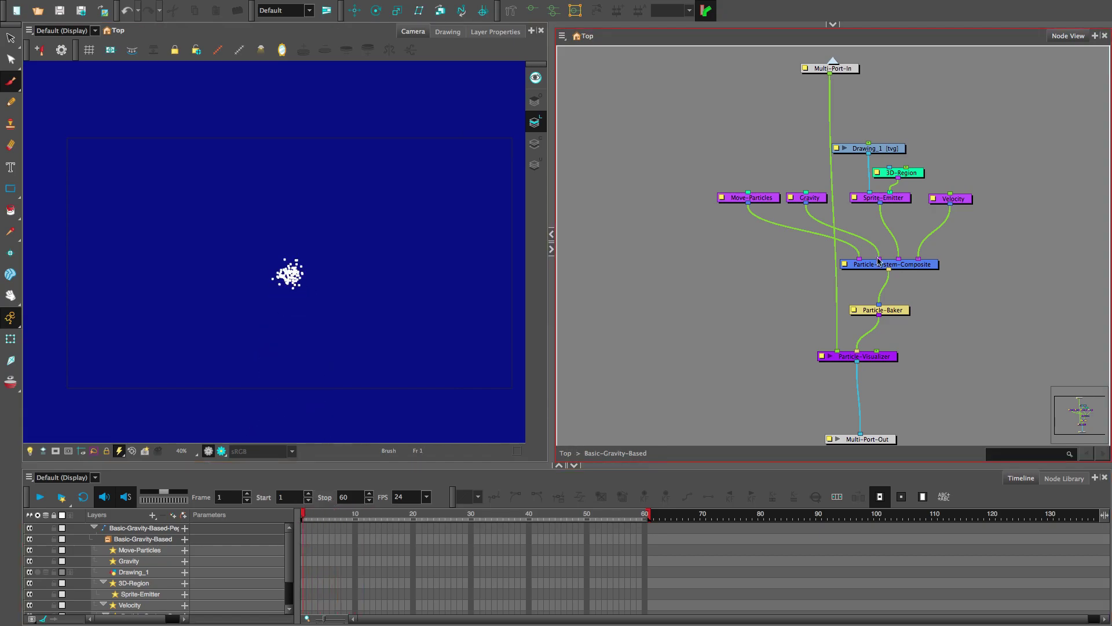
Step: Disconnect the Gravity node from the Particle-System-Composite and disable it
drag(878, 258, 801, 193)
click(807, 189)
key(d)
click(801, 194)
mouse_move(303, 514)
mouse_down()
mouse_move(472, 515)
mouse_move(302, 513)
mouse_up()
Step: Open the Sprite-Emitter's properties and expand its parameters in the timeline to expose the Trigger row
click(854, 197)
drag(622, 43, 678, 26)
double_click(674, 107)
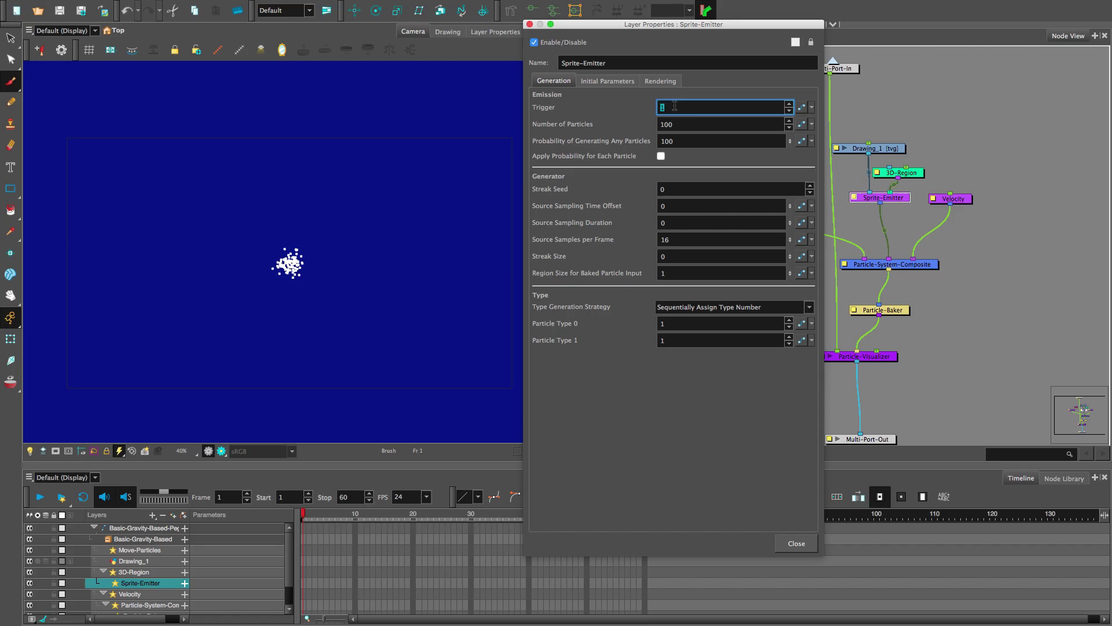
text(0)
click(108, 543)
drag(287, 554, 287, 571)
click(184, 554)
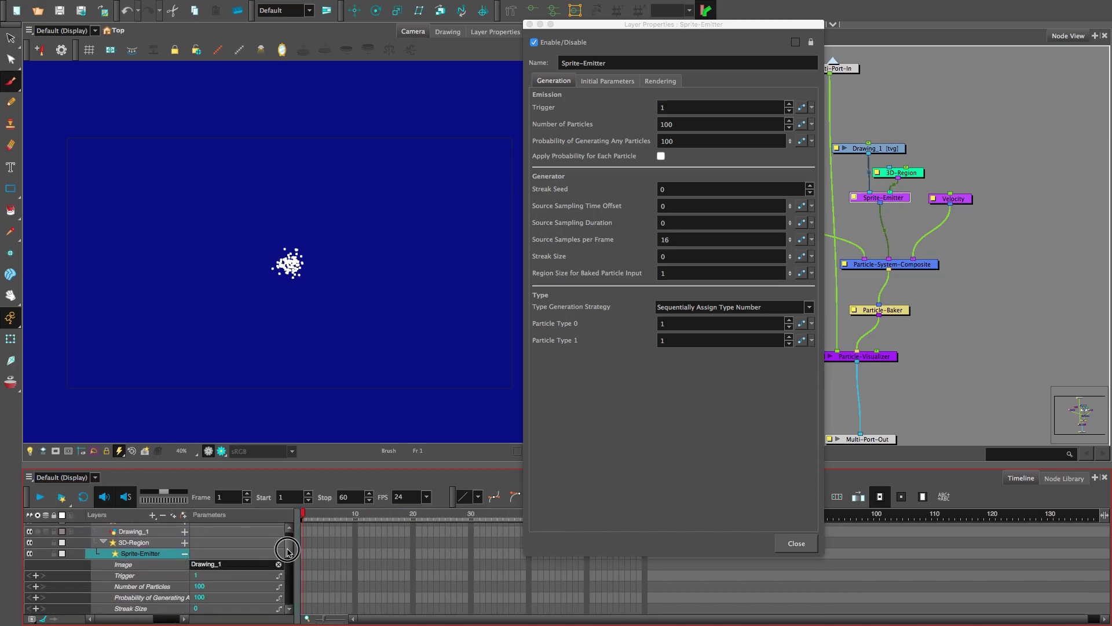
scroll(287, 551, up, 3)
mouse_move(304, 513)
mouse_down()
mouse_move(332, 516)
mouse_move(299, 518)
mouse_up()
scroll(292, 554, down, 5)
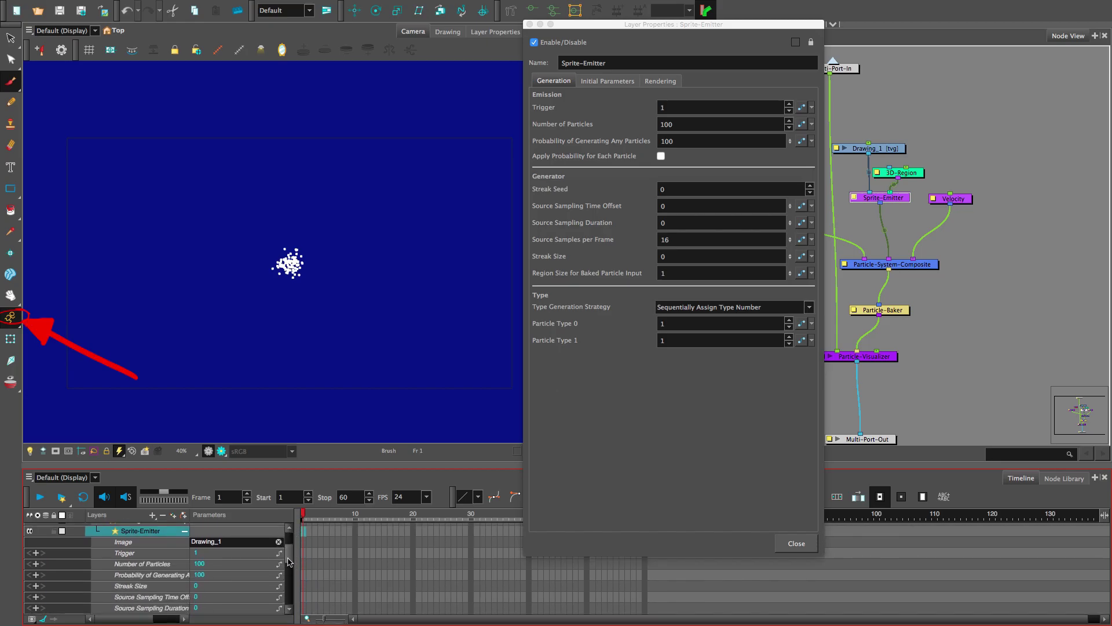
Step: Turn on Animate Current Frame mode and key the Sprite-Emitter's Trigger at 0 on frame 1
click(11, 317)
click(29, 329)
click(11, 317)
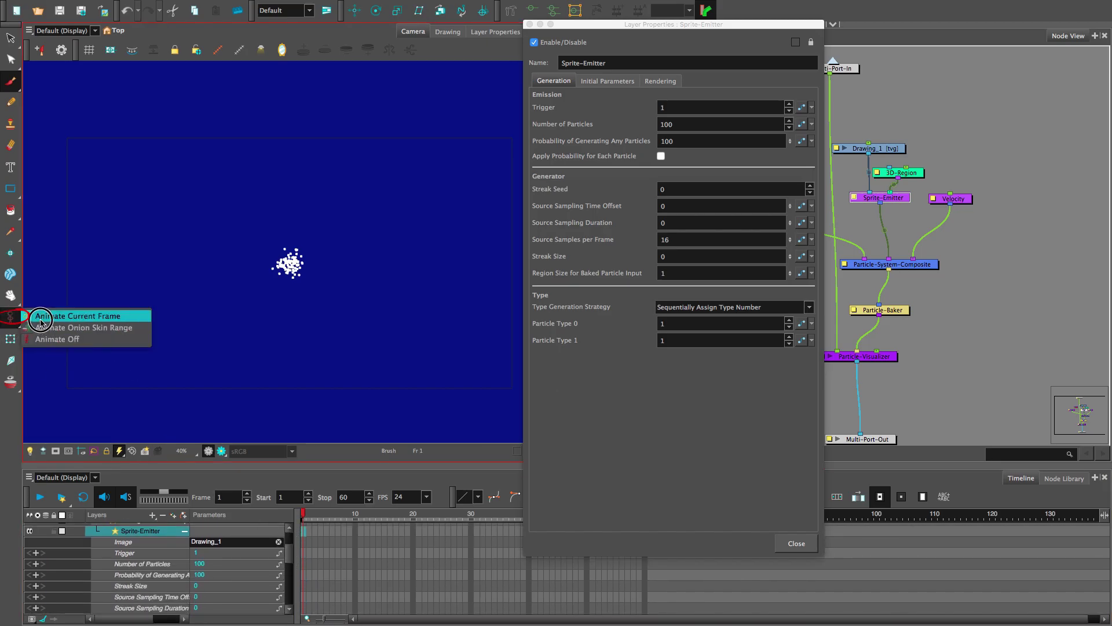
click(36, 316)
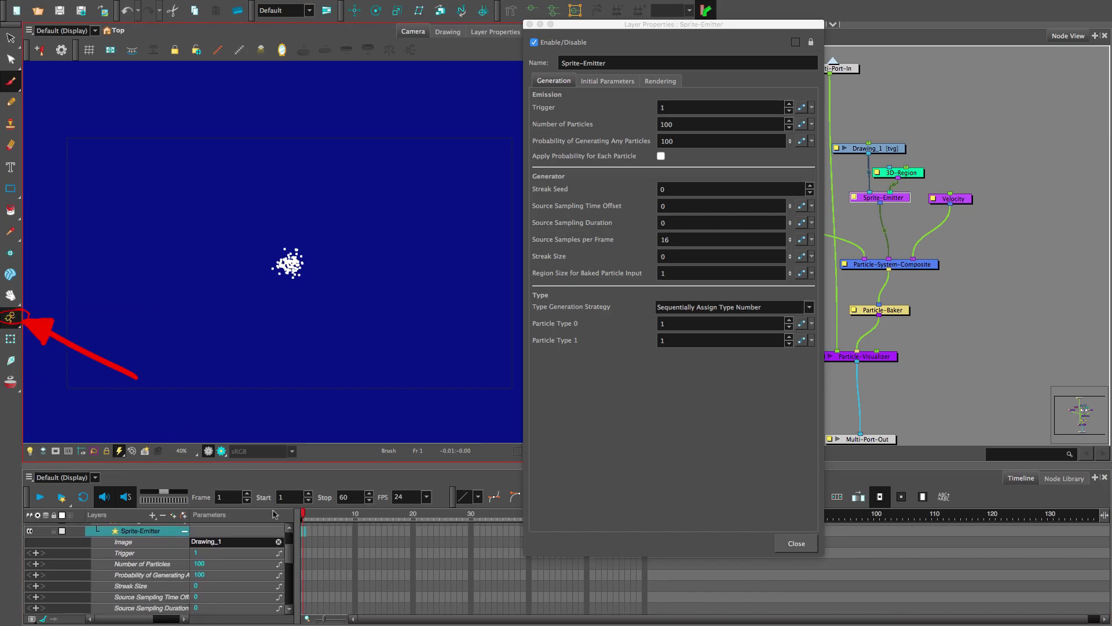
click(214, 553)
text(0)
key(Return)
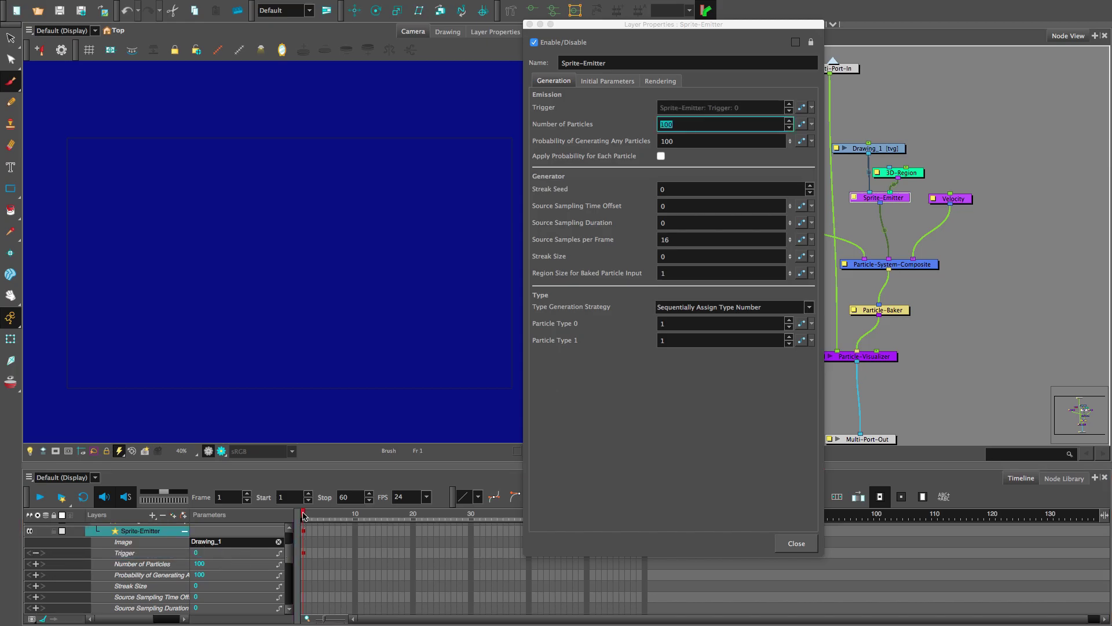
Step: Key the Sprite-Emitter's Trigger at 1 on frame 2 and at 0 on frame 3
click(309, 515)
click(198, 553)
text(1)
key(Return)
key(period)
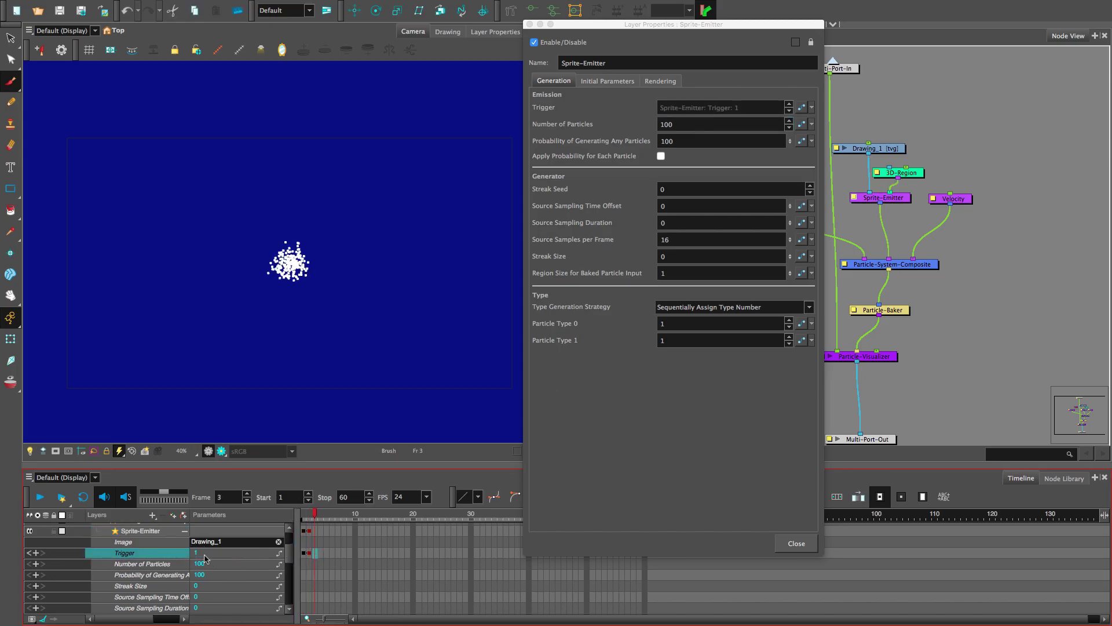
click(234, 557)
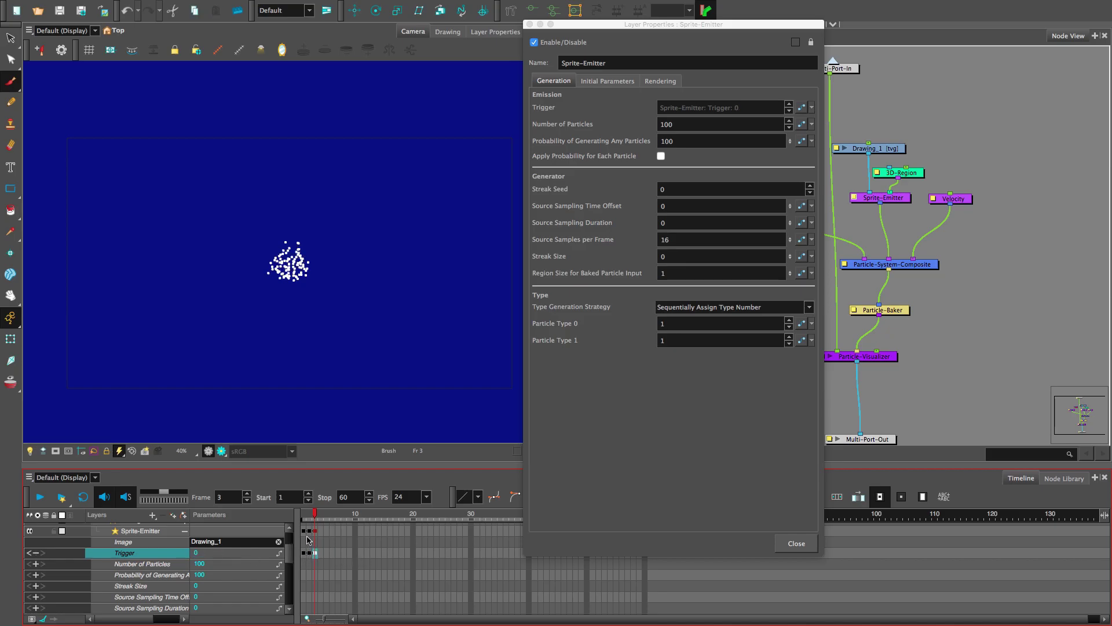
Step: Move the three Trigger keyframes later in the timeline so that they start at frame 6
click(304, 531)
drag(302, 531, 333, 532)
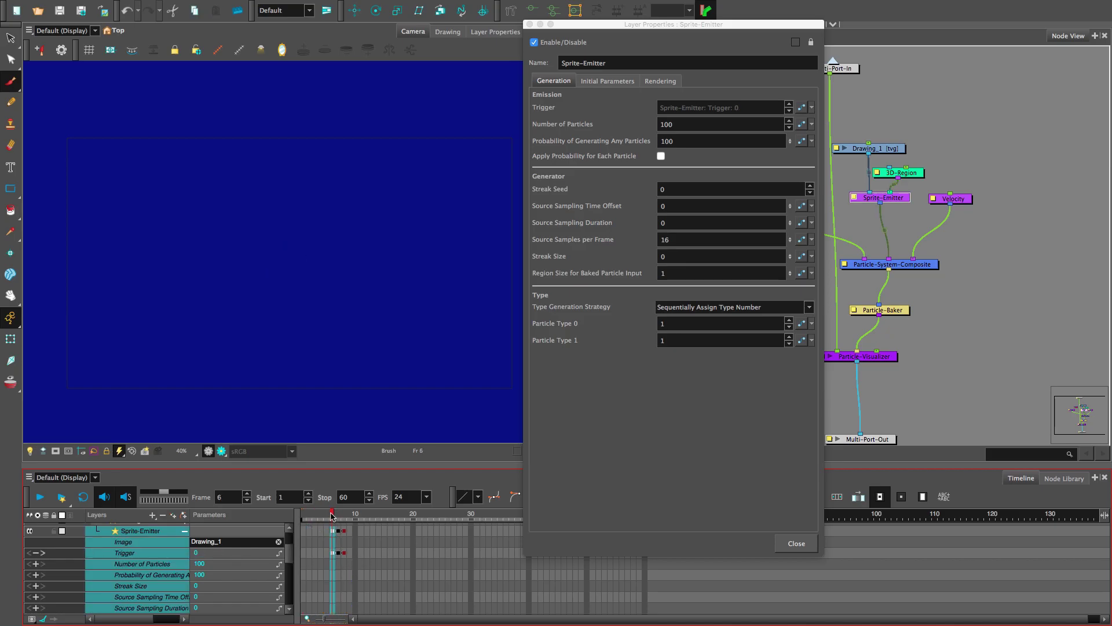
click(392, 530)
drag(392, 530, 419, 530)
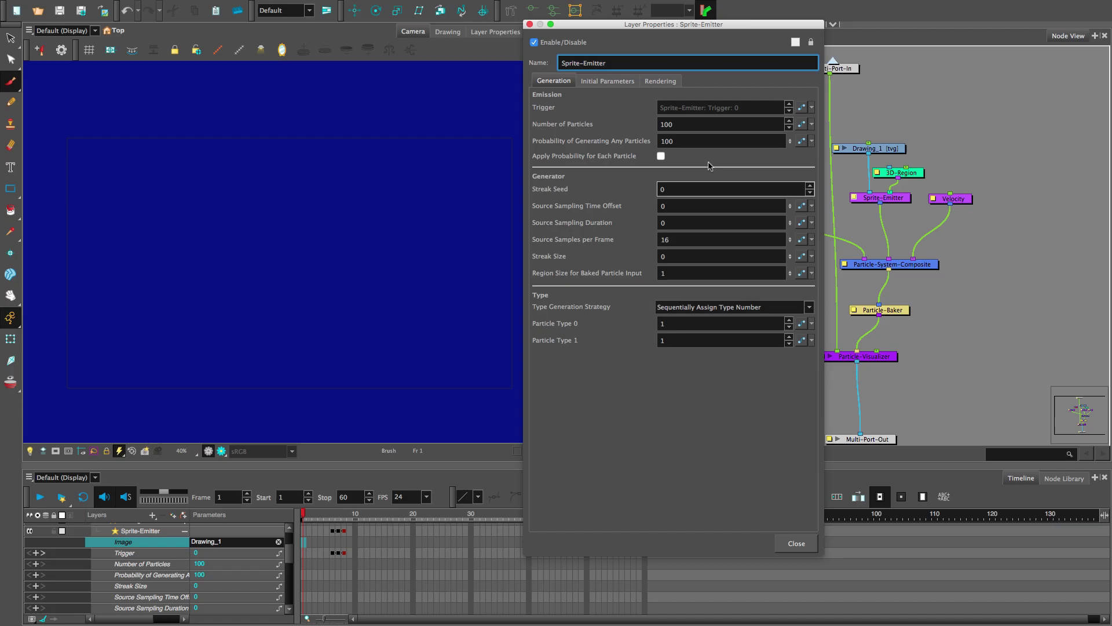
Step: Set the Sprite-Emitter's Number of Particles to 700, preview the burst and close its properties
double_click(684, 125)
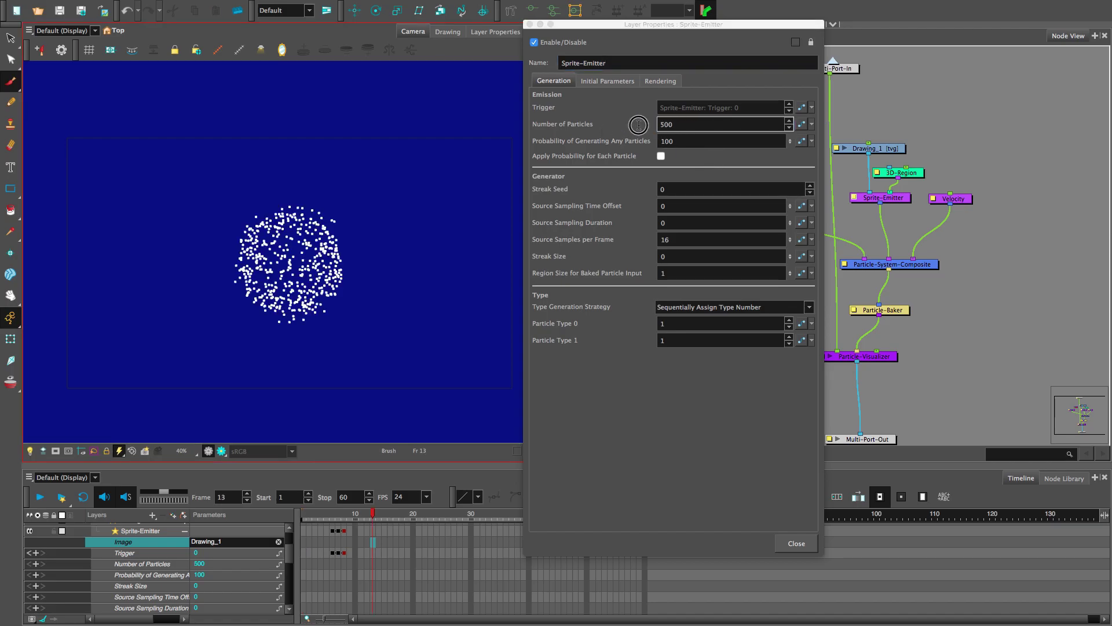
text(700)
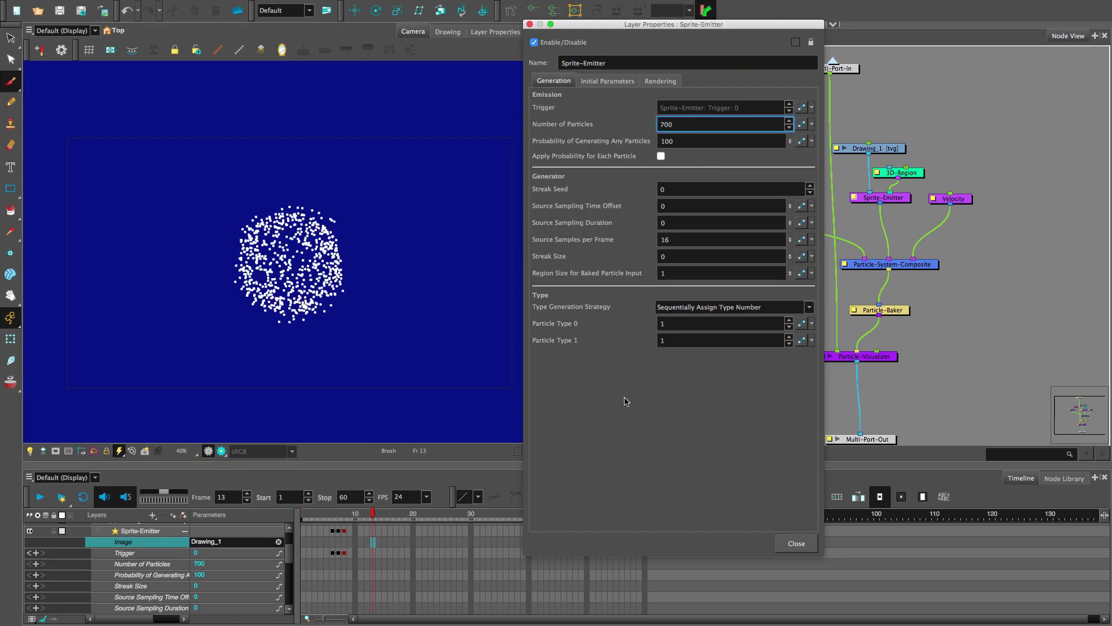
mouse_move(365, 514)
mouse_down()
mouse_move(304, 516)
mouse_move(364, 519)
mouse_up()
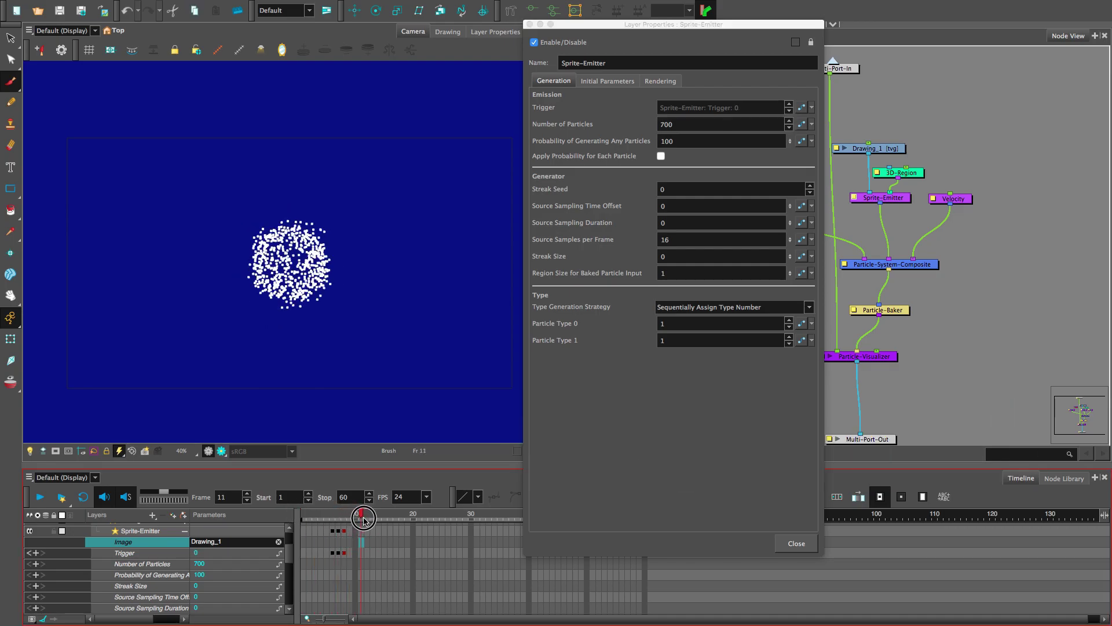
click(529, 24)
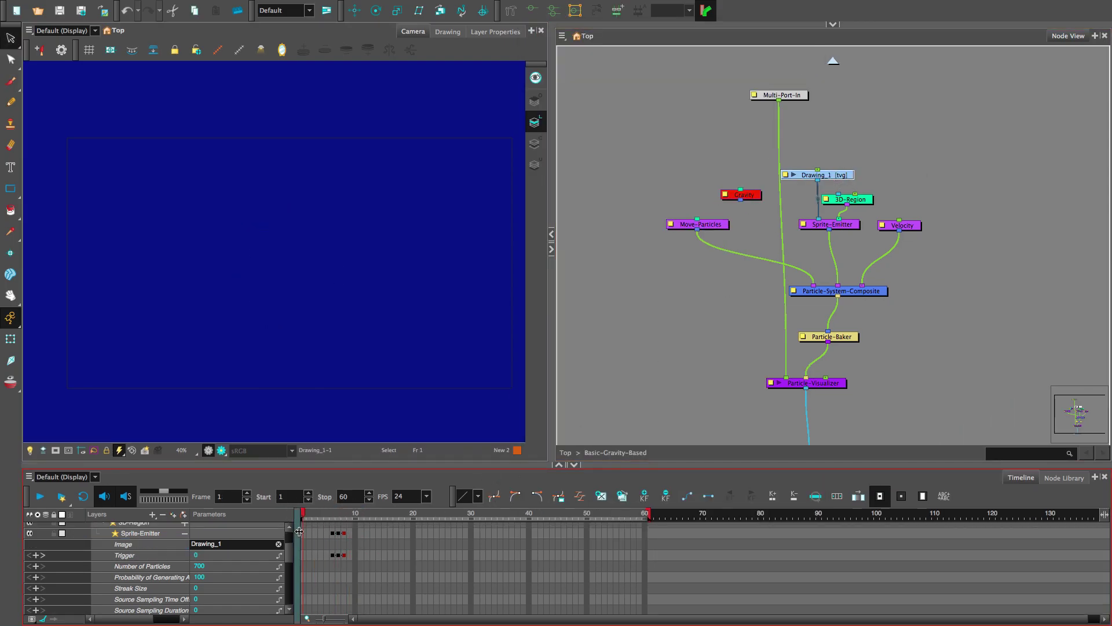
Step: Show Drawing_1 in the Drawing view with the grid turned on and its origin in view
scroll(304, 535, up, 1)
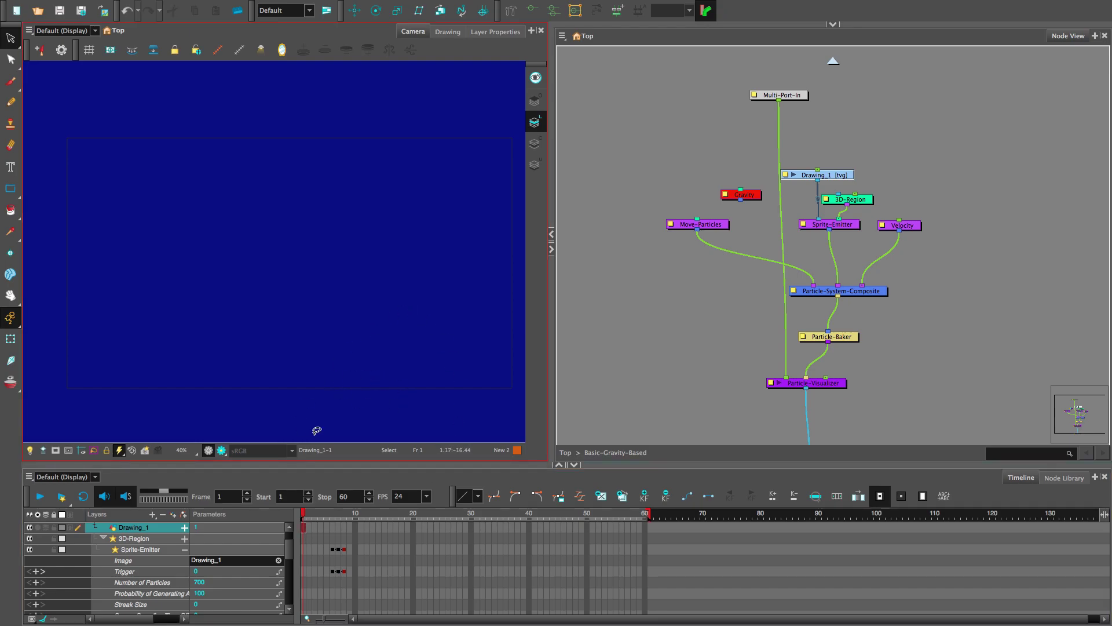
click(444, 32)
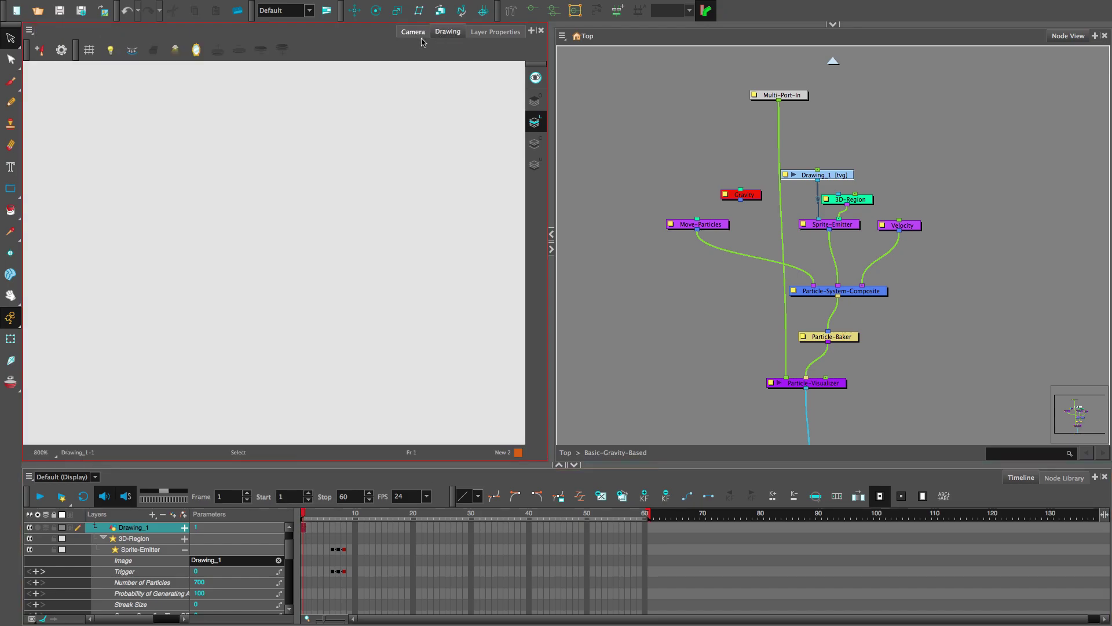
click(90, 51)
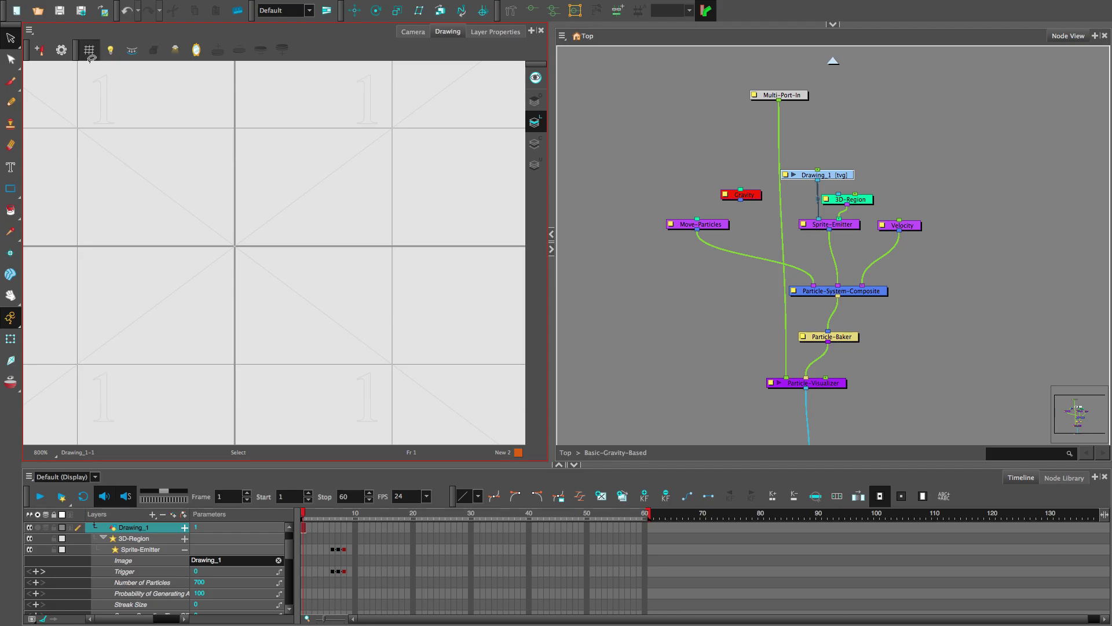
scroll(217, 243, down, 10)
scroll(218, 247, up, 8)
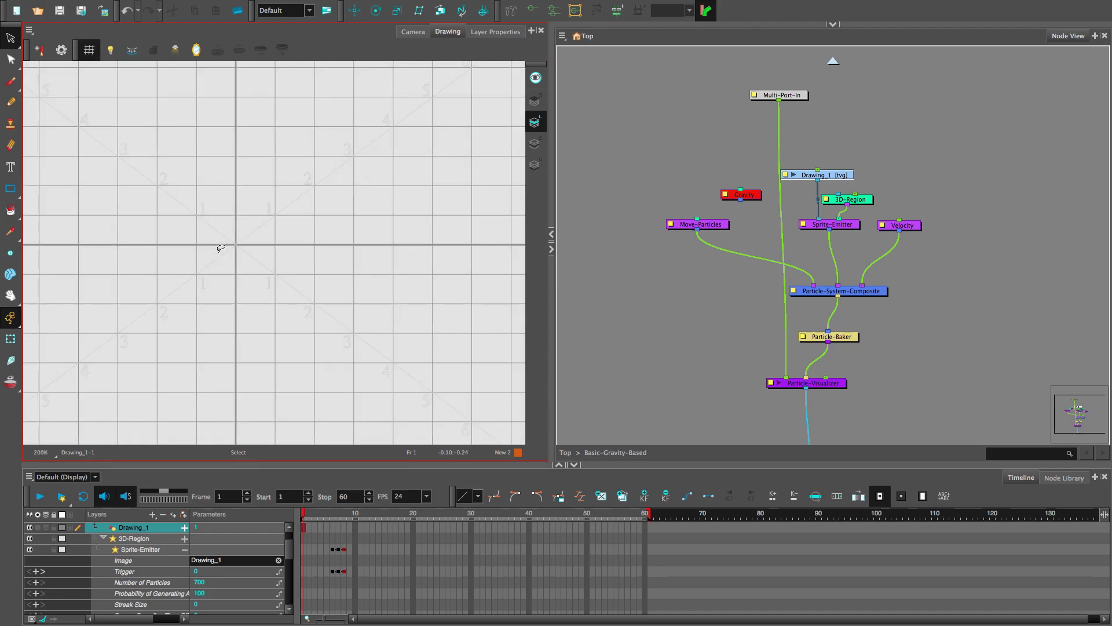
Step: Draw a small cone pointing along positive X at the grid's origin on frame 1, using the orange colour New 2
scroll(237, 232, up, 1)
key(alt+b)
click(832, 25)
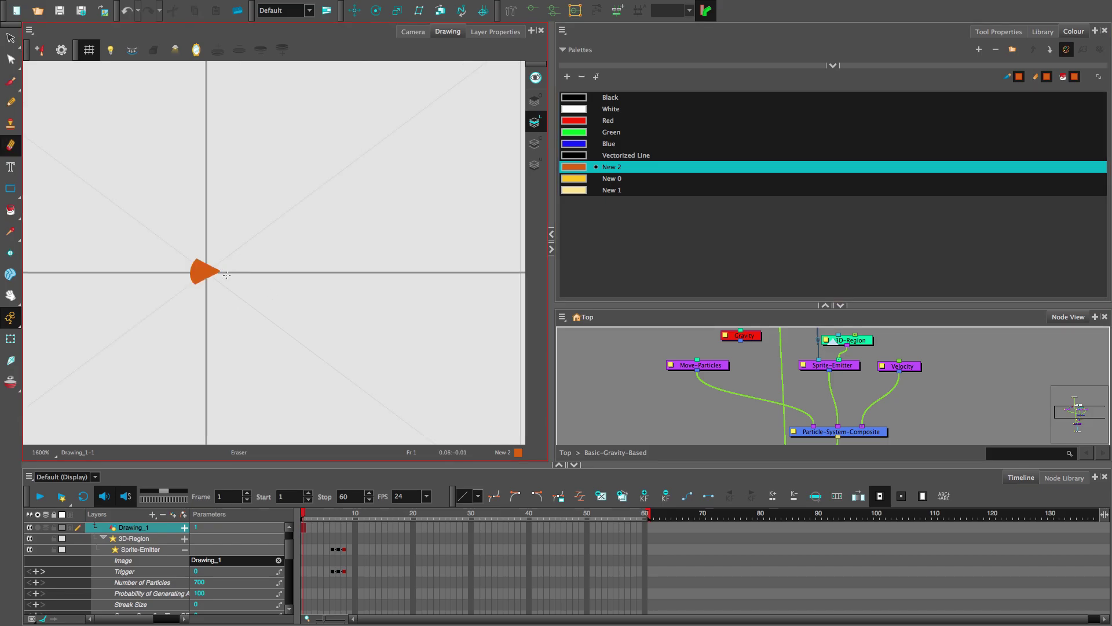
Step: Draw a horizontal pointed streak along the grid's center line on Drawing_1's next frame and enable onion skin for the layer
key(alt+b)
key(period)
drag(332, 273, 277, 274)
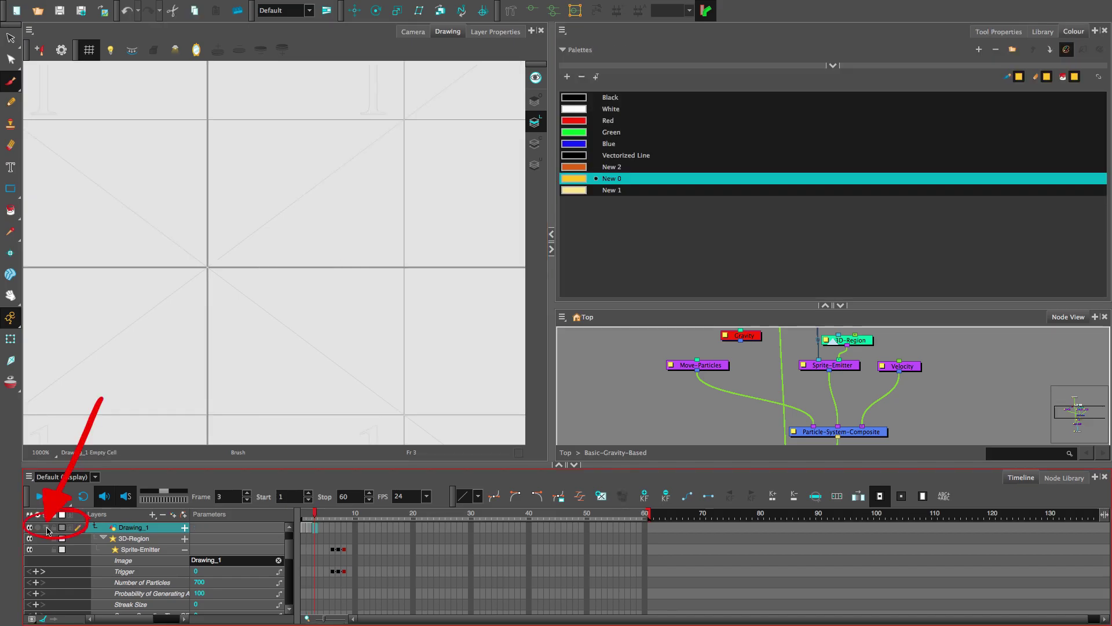
click(48, 530)
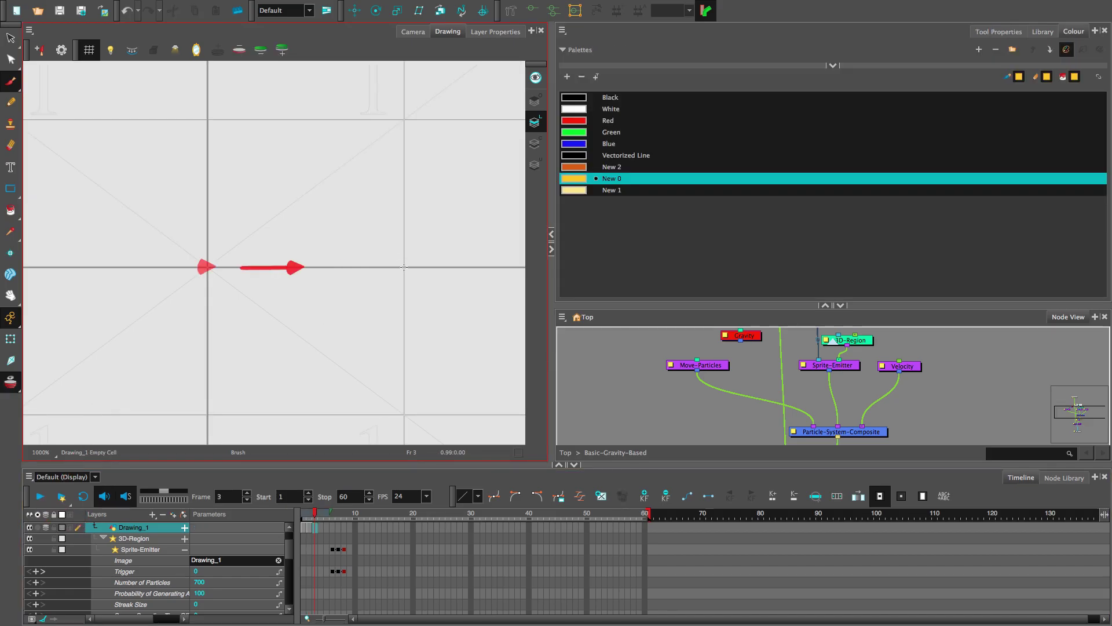
key(ctrl+v)
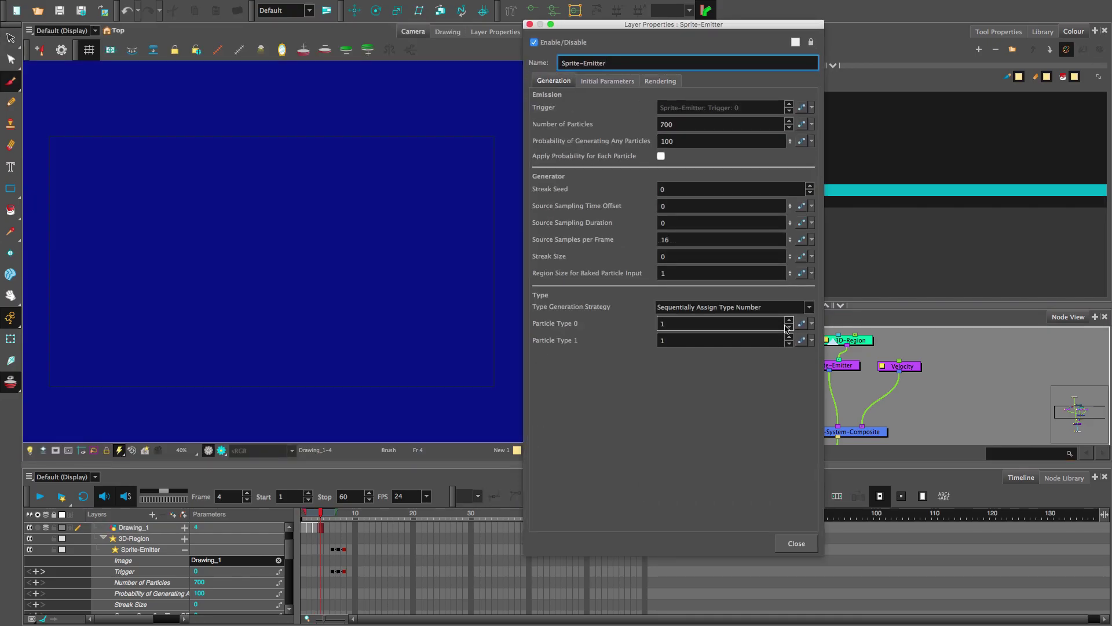
Step: Set the Sprite-Emitter's Particle Type 1 to 4 and its Rendering Strategy to Use Particle Type, and preview the animation
click(788, 337)
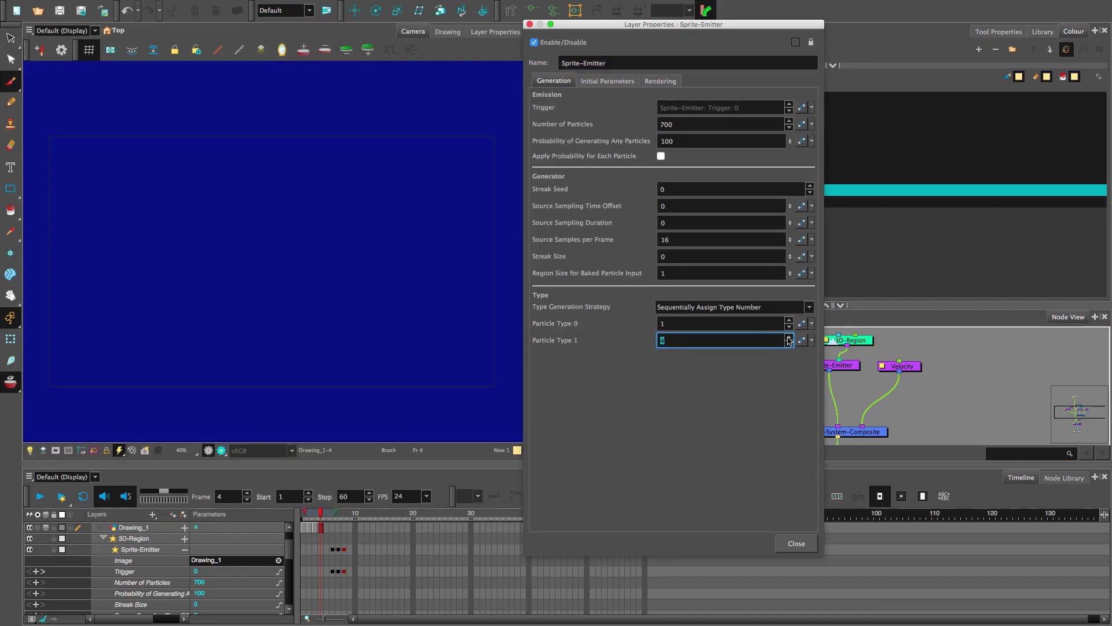
click(660, 81)
click(810, 107)
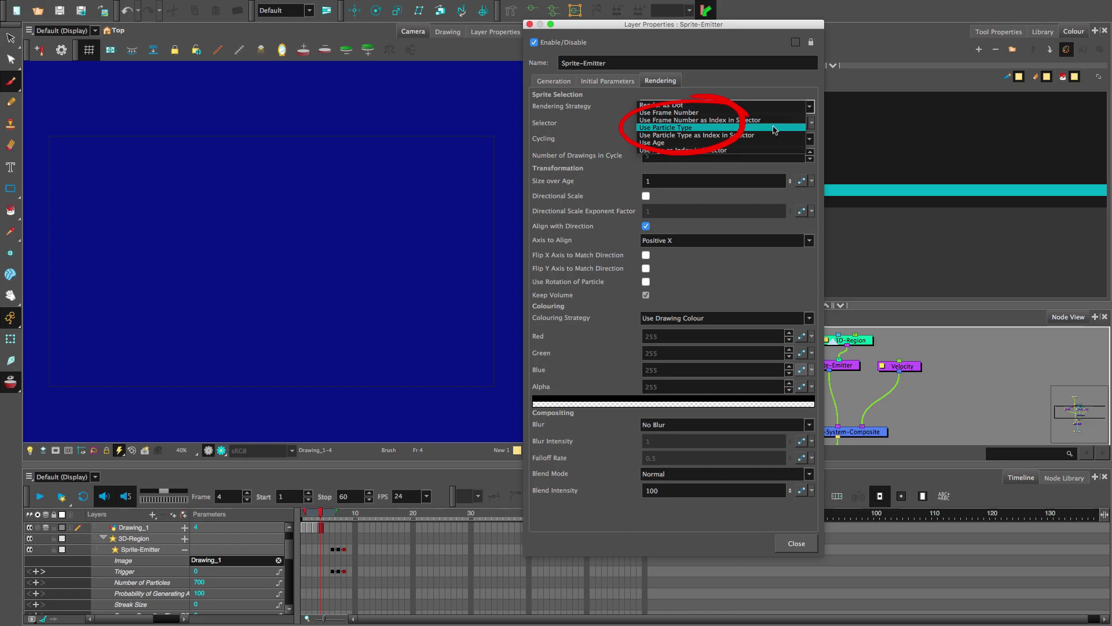
click(774, 128)
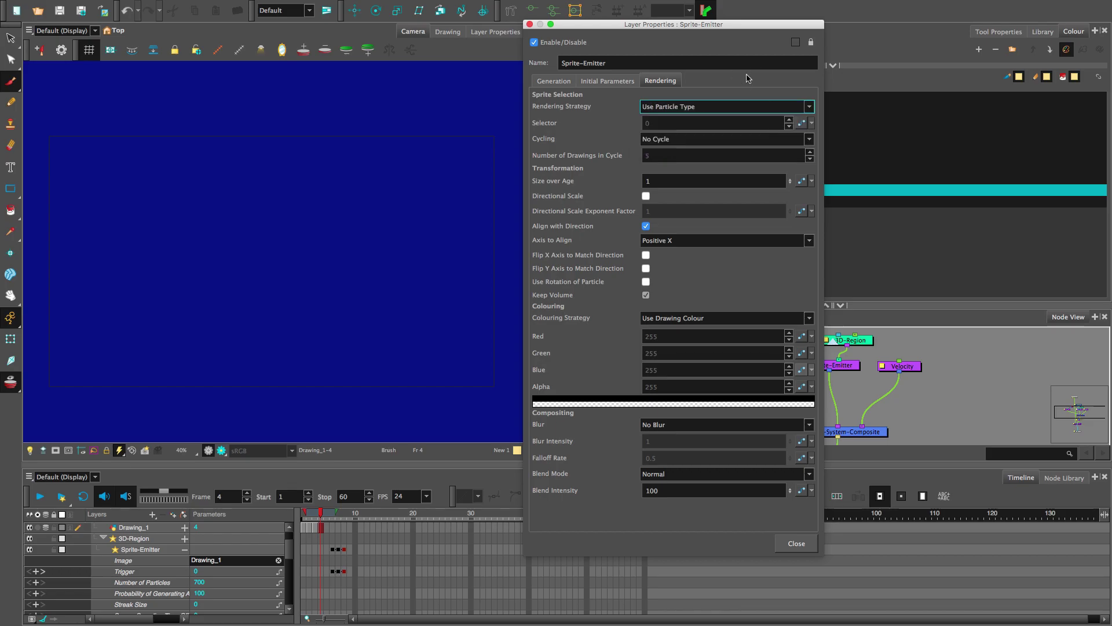
click(801, 546)
key(Return)
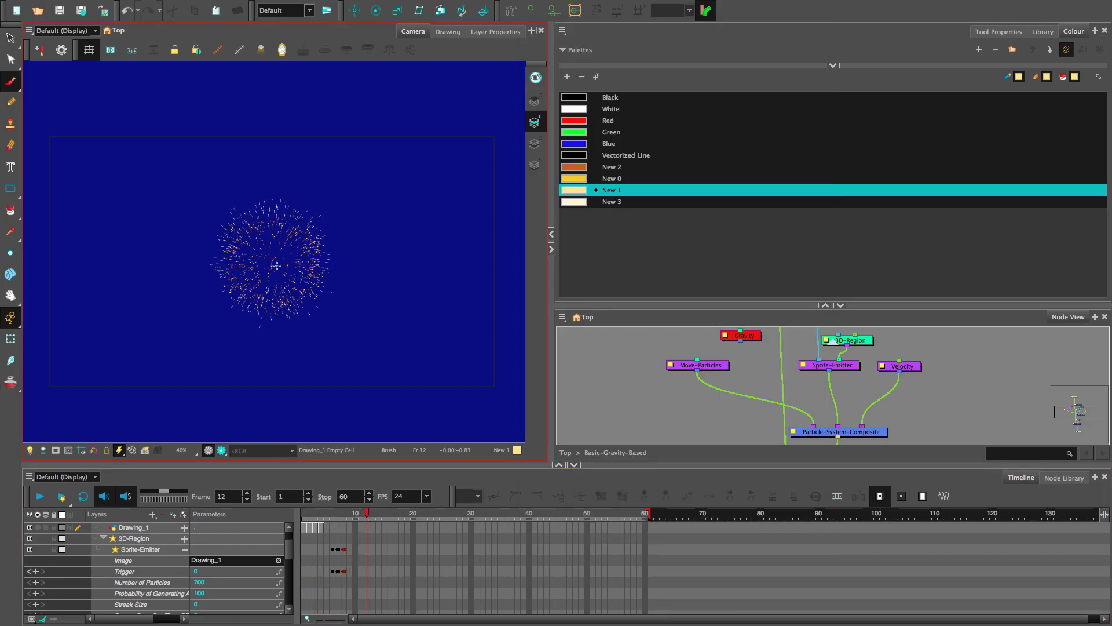
Step: Set the Sprite-Emitter's Blur to Directional Blur Based on Frame and render a preview of the burst
click(825, 305)
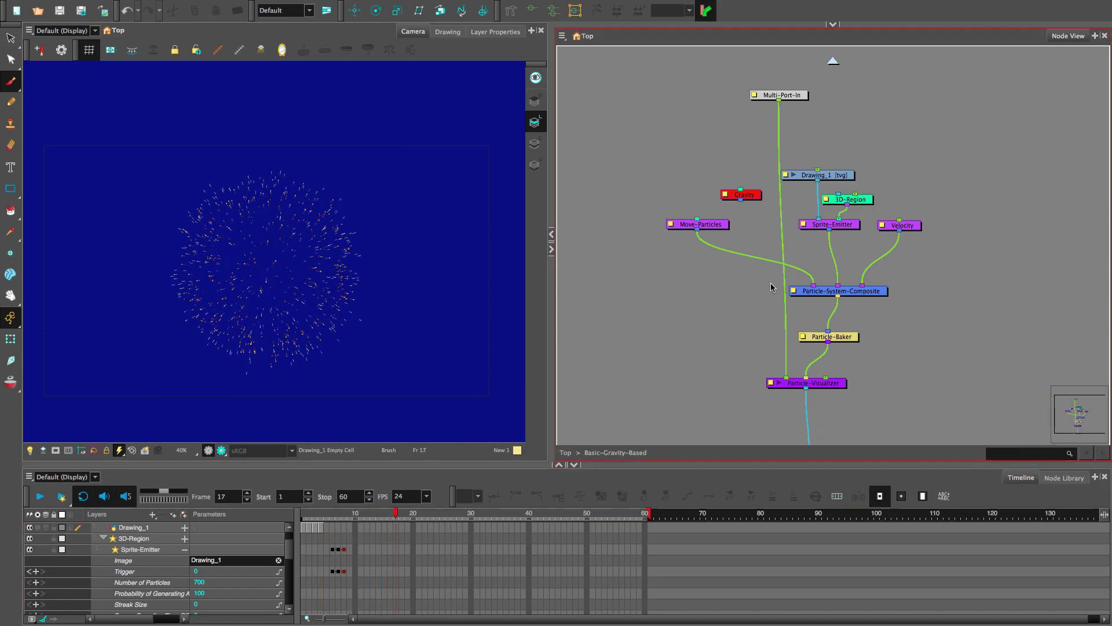
double_click(804, 227)
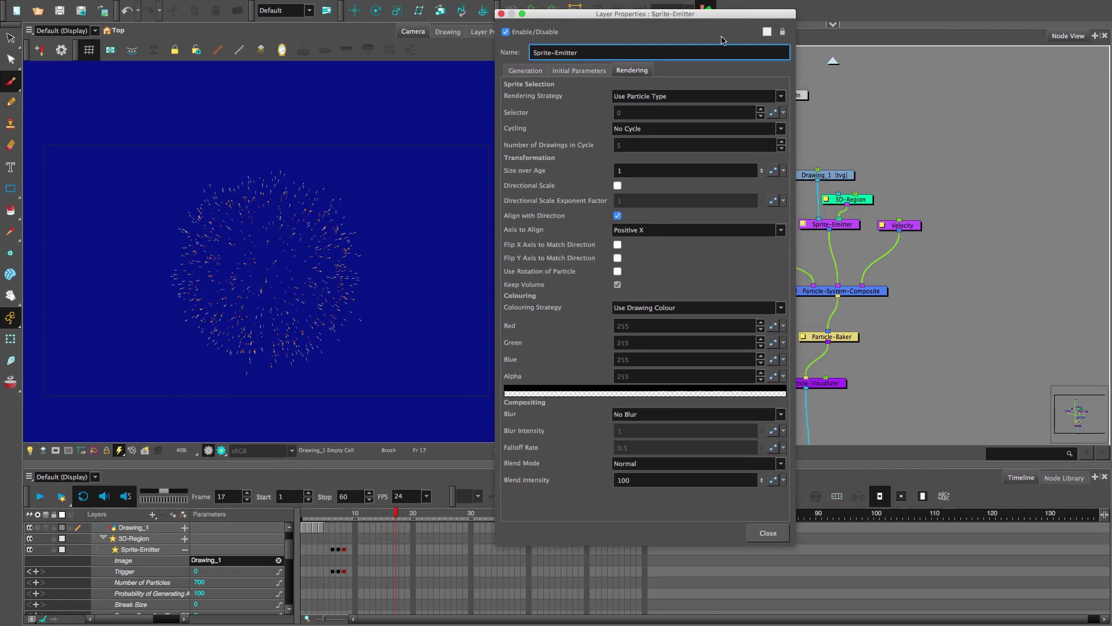
click(780, 414)
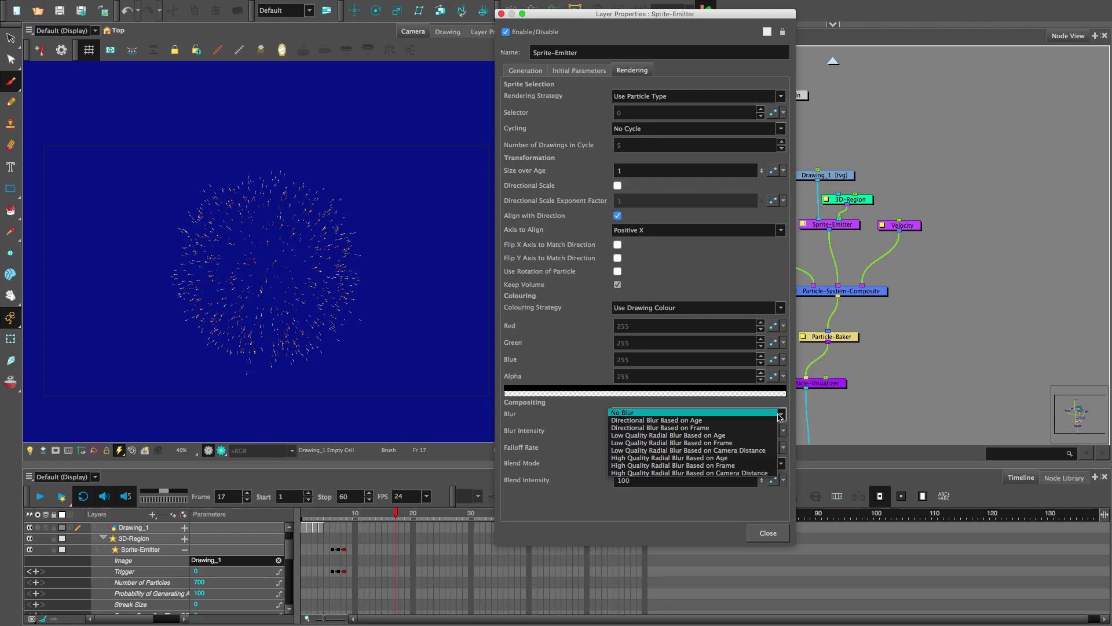
click(710, 428)
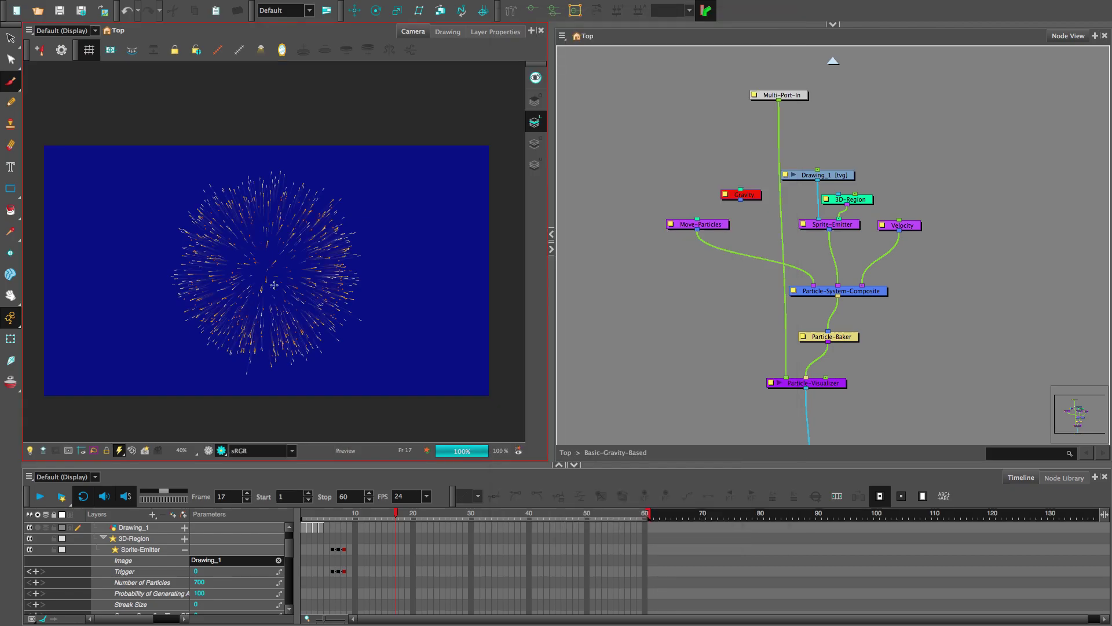
scroll(274, 286, up, 3)
Step: Keyframe the Sprite-Emitter's Blur Intensity at 1 on frame 12
mouse_move(394, 514)
mouse_down()
mouse_move(346, 517)
mouse_move(366, 515)
mouse_up()
scroll(284, 584, down, 5)
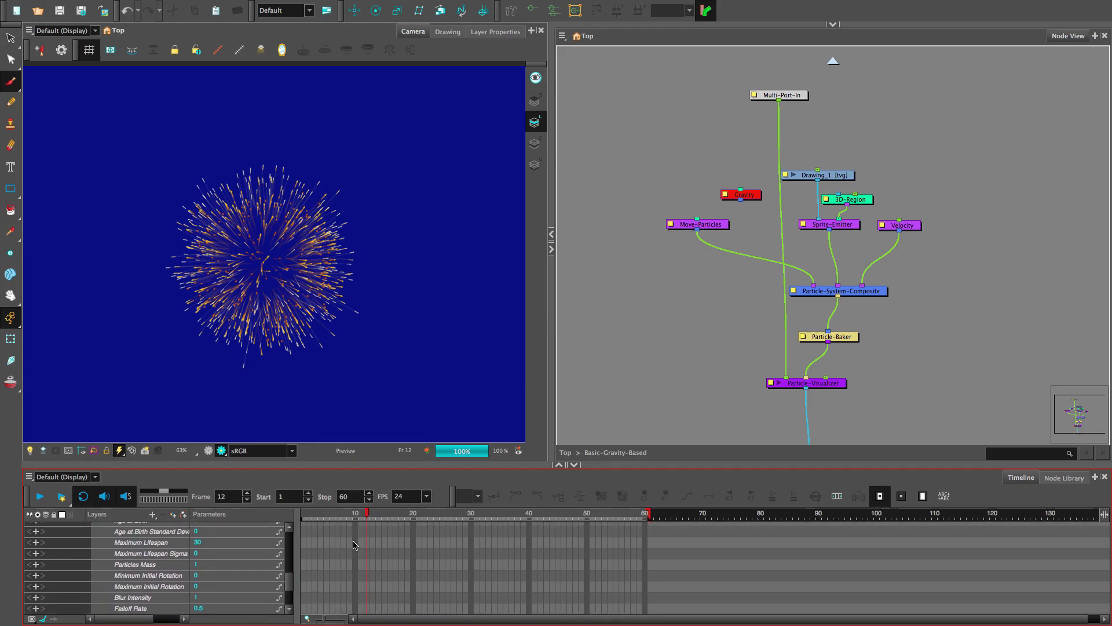
scroll(353, 536, up, 2)
scroll(355, 544, down, 2)
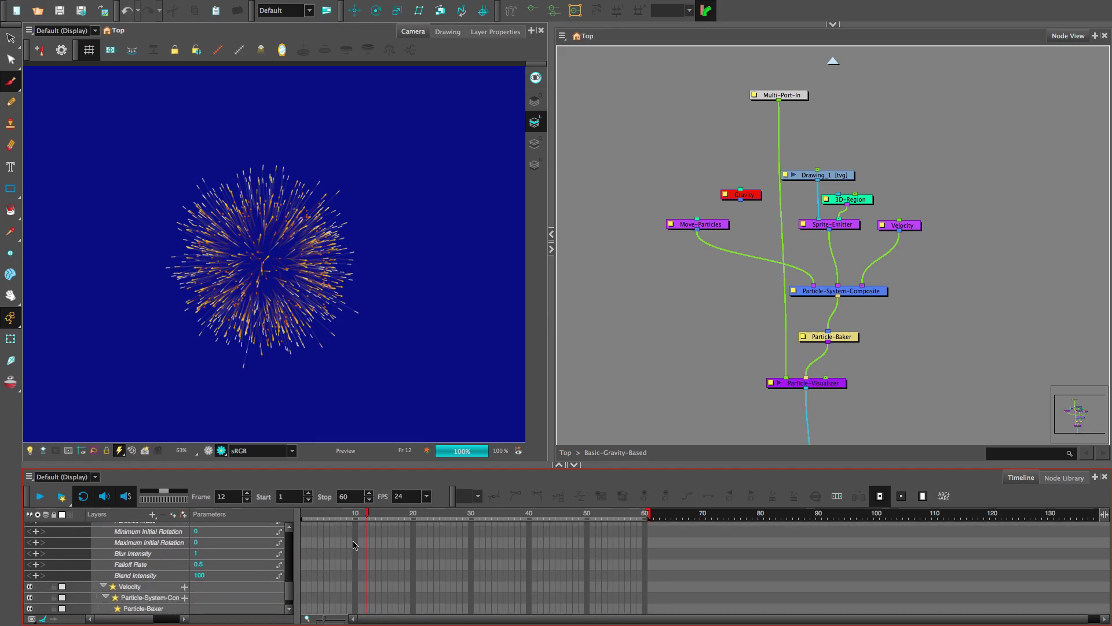
double_click(205, 565)
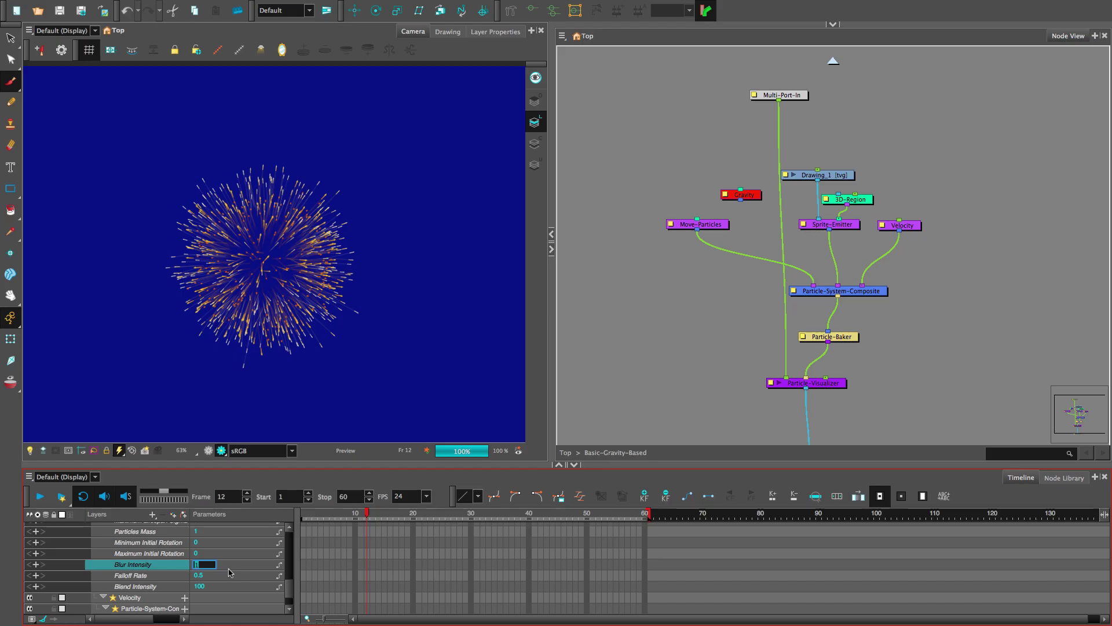
text(0)
key(Return)
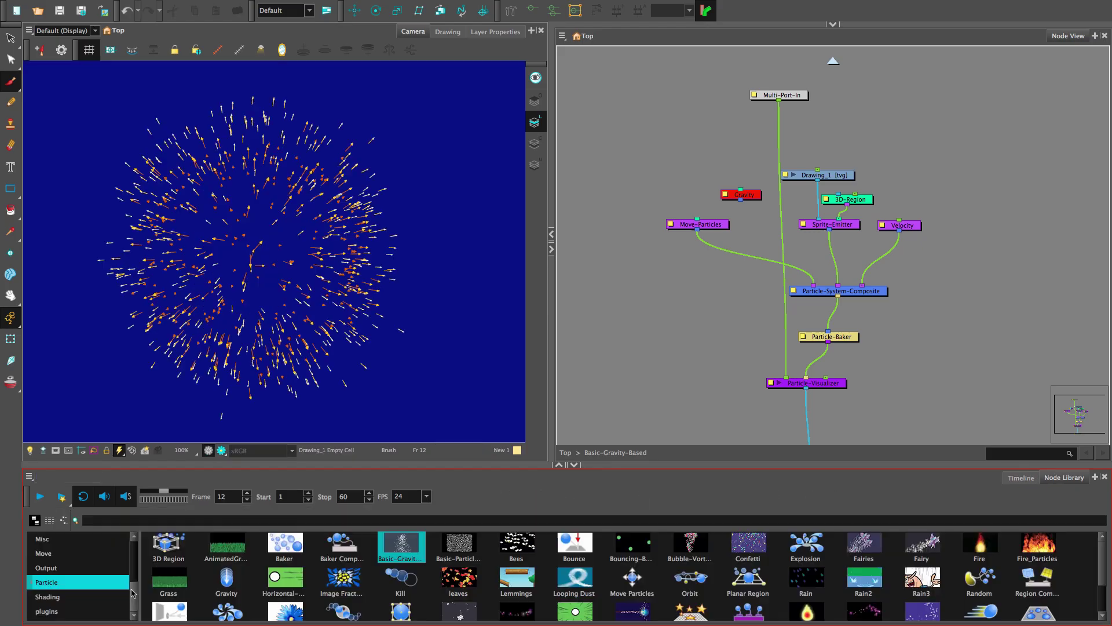
Step: Insert a Glow node between Particle-Visualizer and Multi-Port-Out, enable Use Source Colour, and render a preview
drag(132, 584, 132, 511)
click(82, 597)
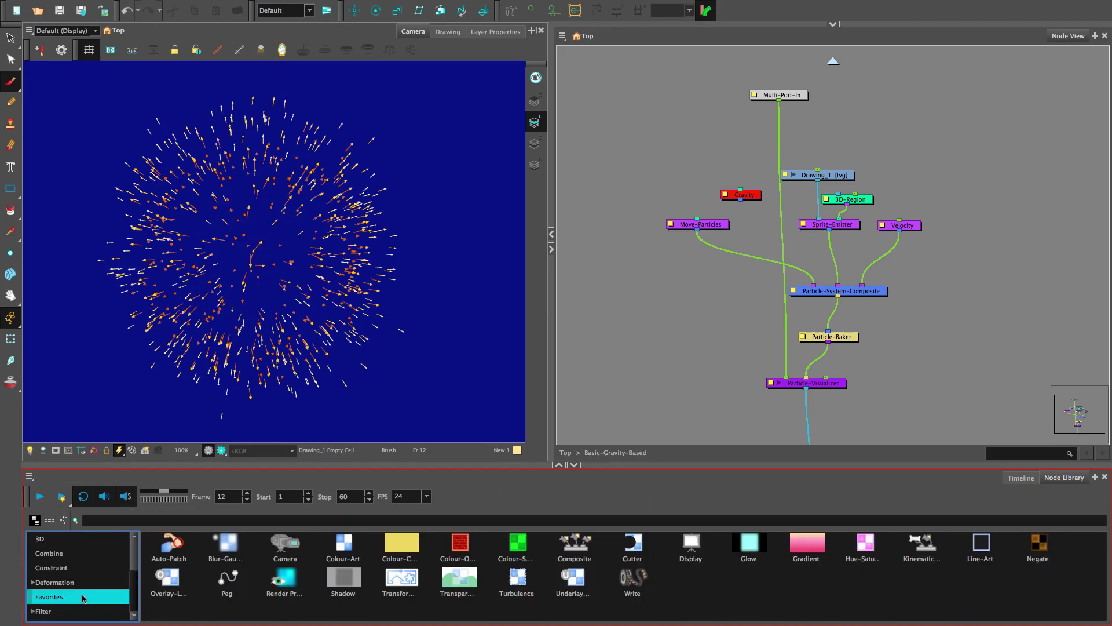
drag(749, 544, 809, 377)
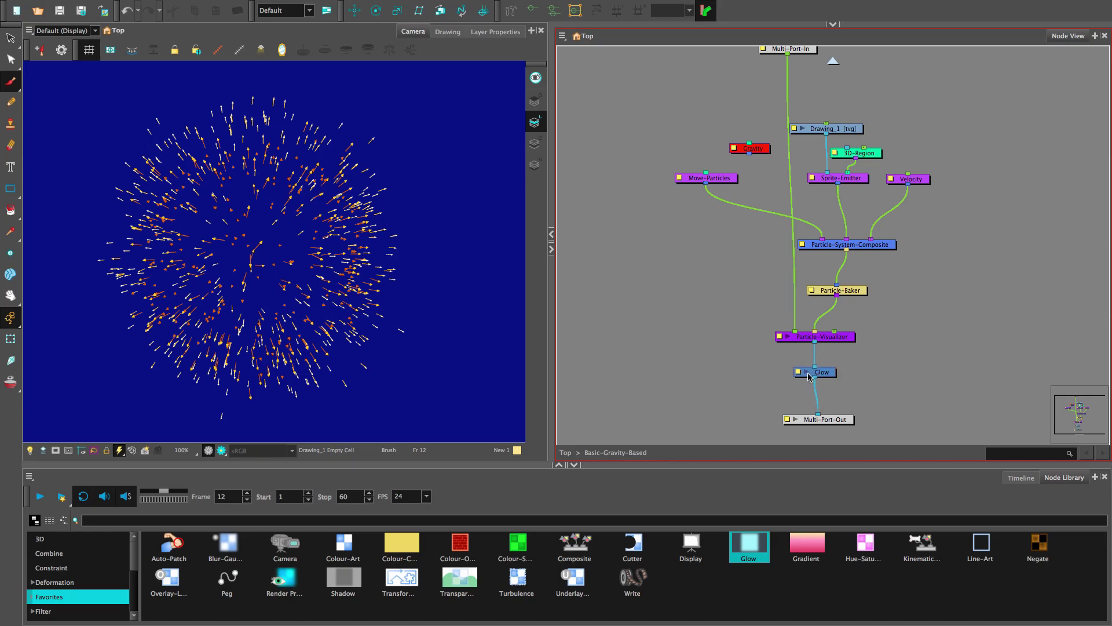
click(798, 372)
click(584, 166)
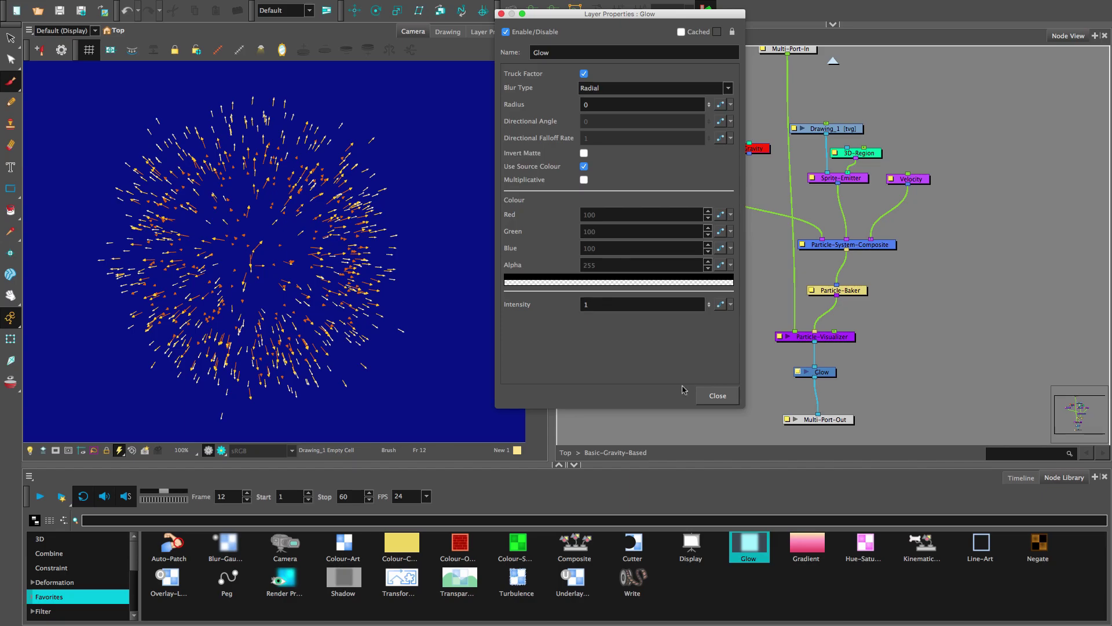
click(716, 396)
click(221, 450)
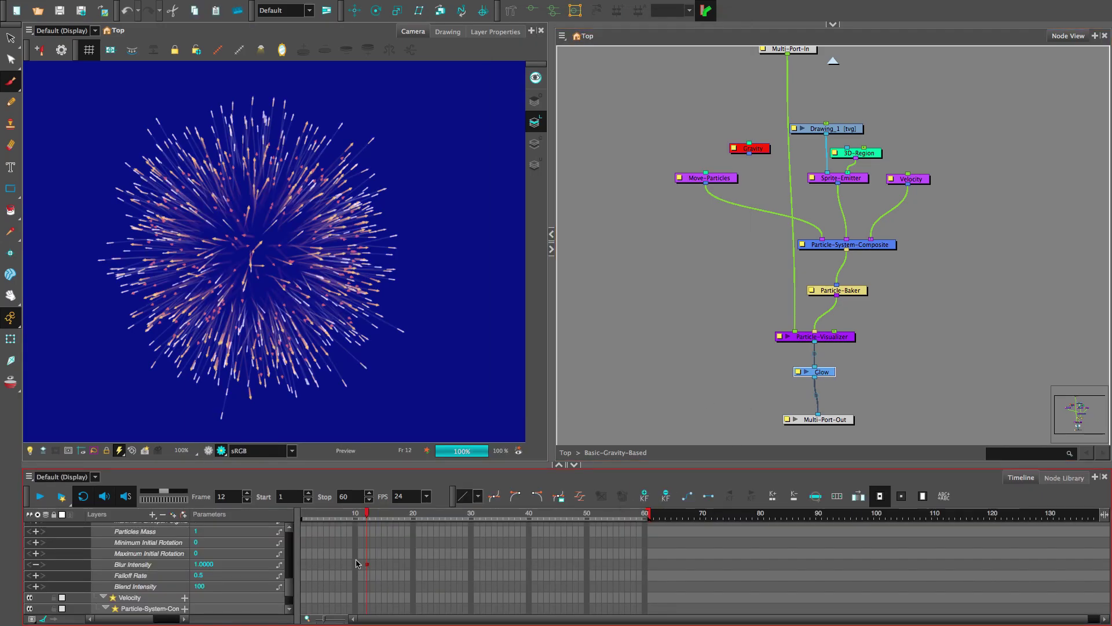
Step: Set the Glow node's Intensity to 0.5 on frame 12
scroll(357, 563, down, 2)
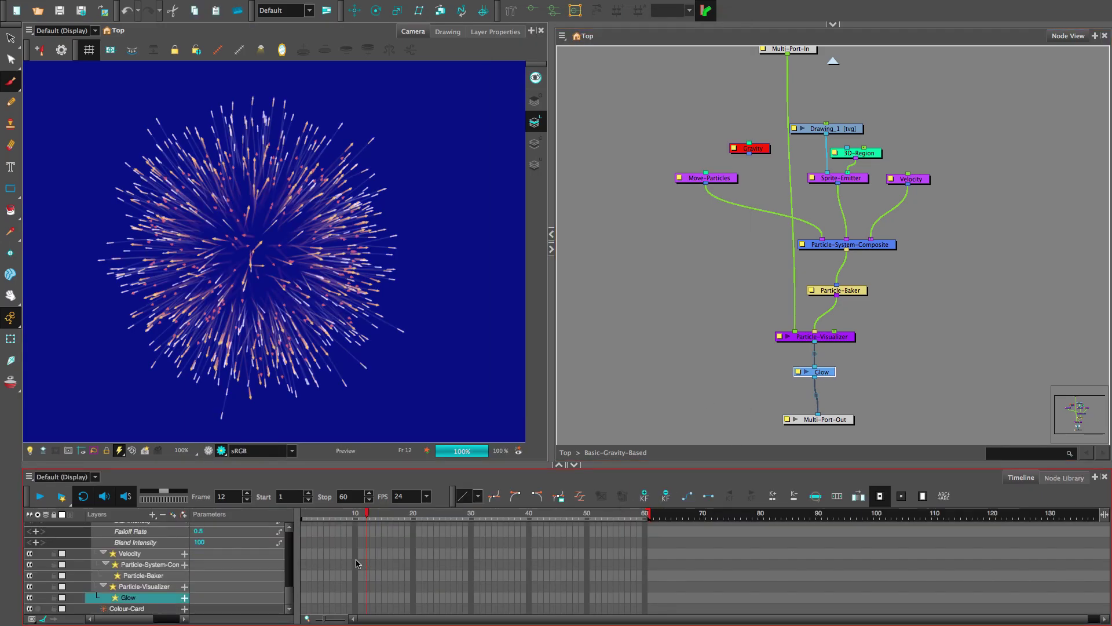
click(185, 597)
click(288, 597)
click(196, 598)
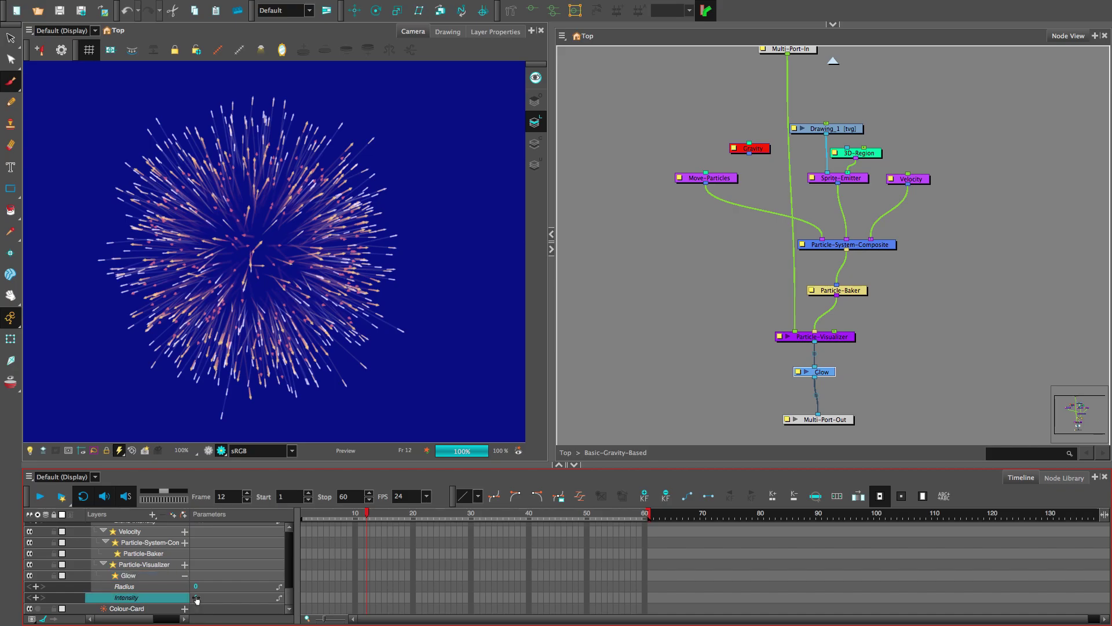
text(.5)
key(Return)
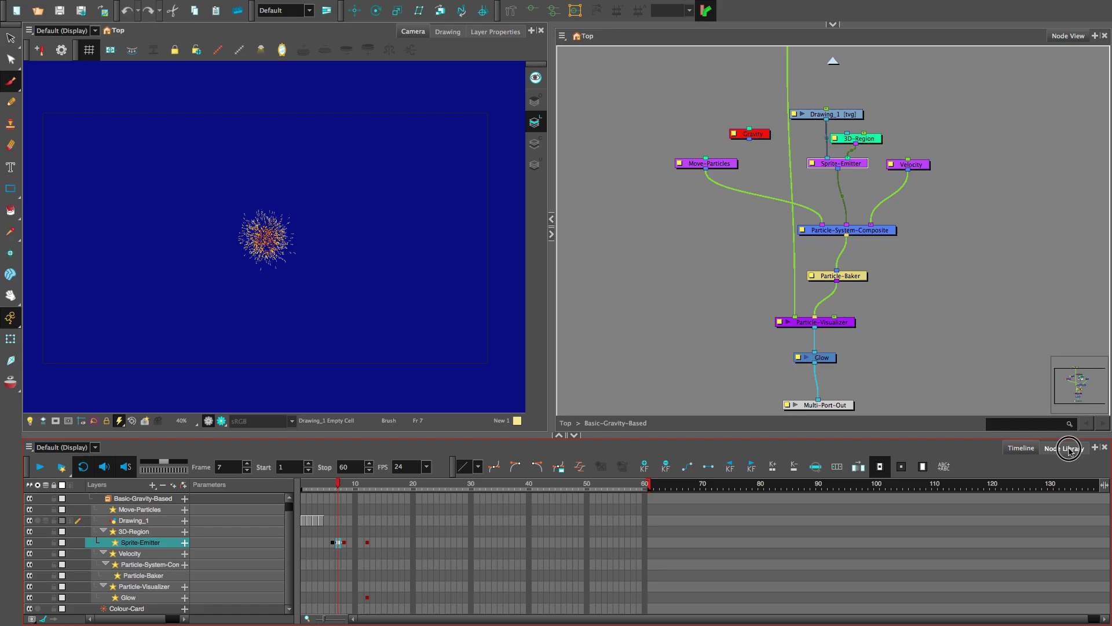
Step: Find the Kill node in the library and add it to the network as an input of Particle-System-Composite
click(1070, 449)
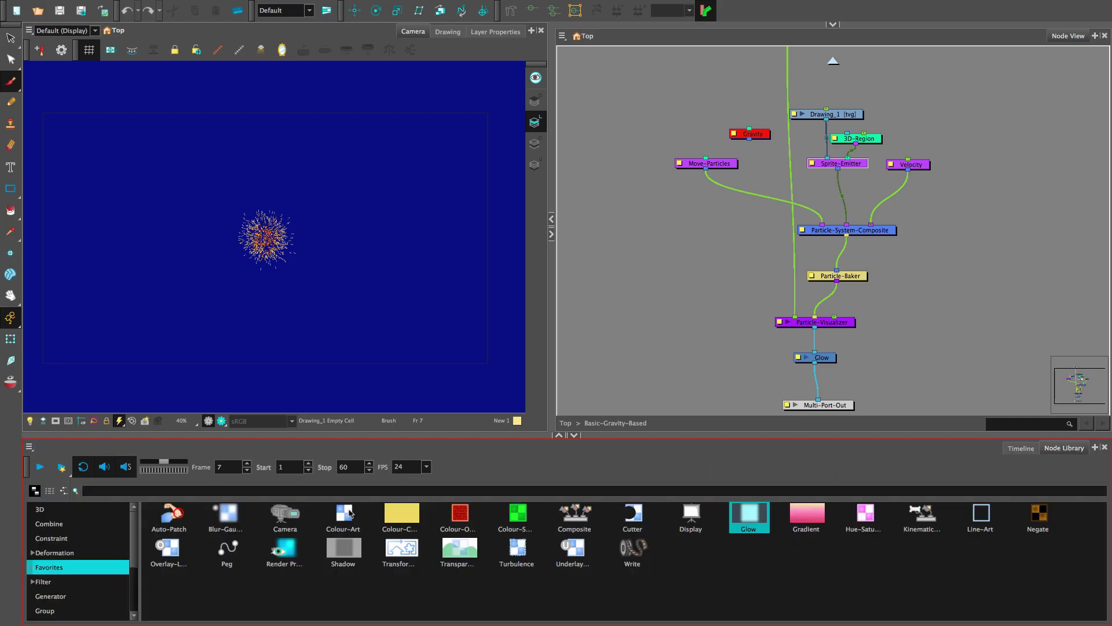
click(310, 491)
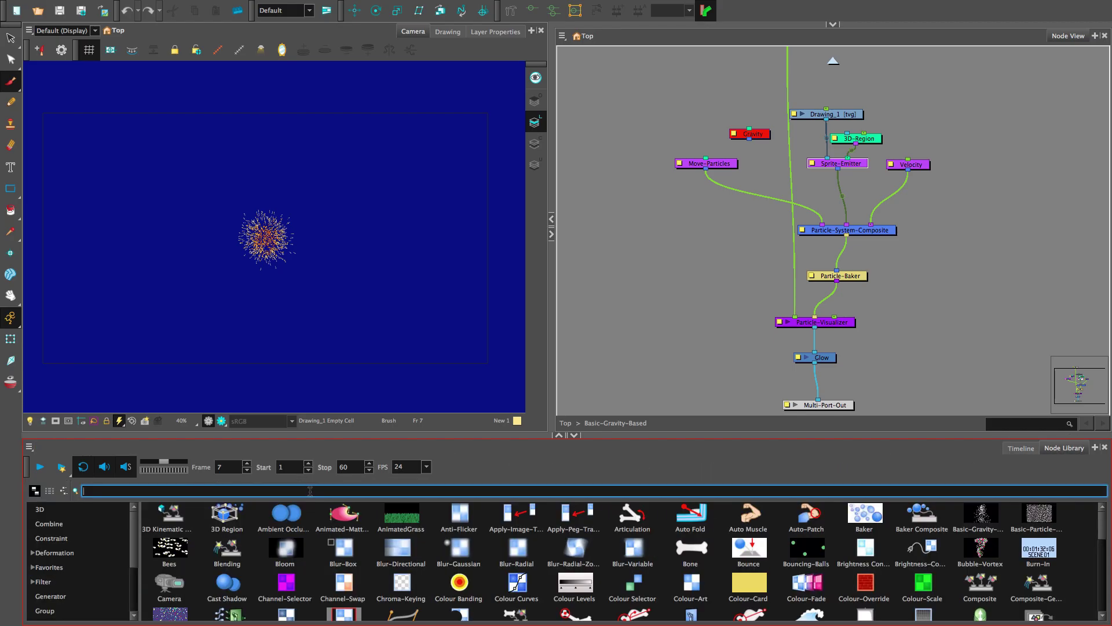
text(kill)
drag(174, 517, 780, 218)
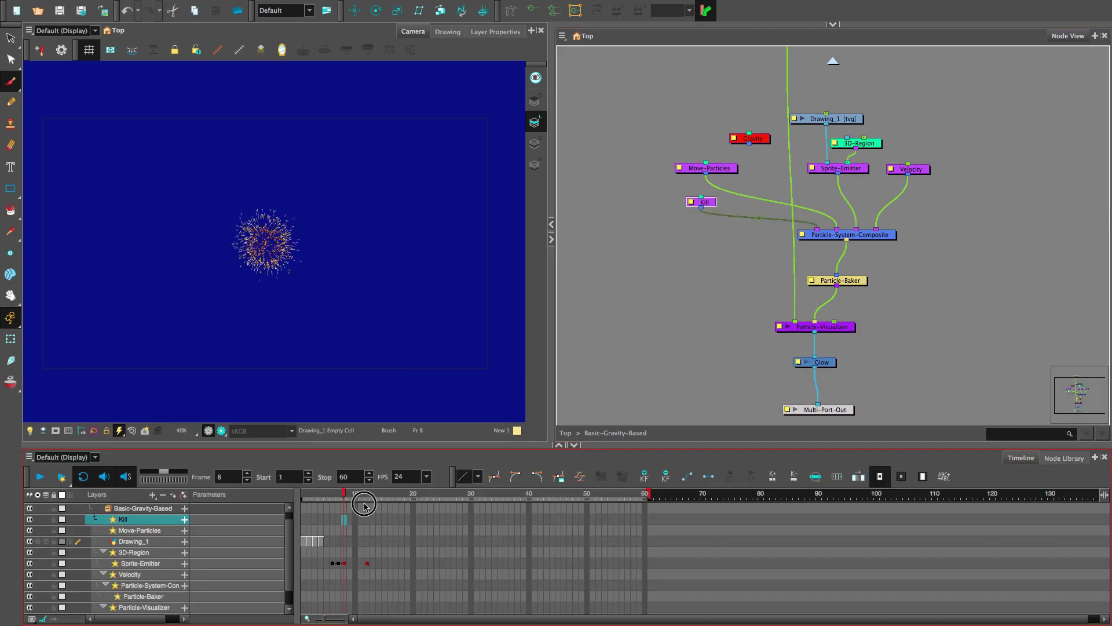
Step: Set the Kill node's Kill Older than value to 25 and scrub the timeline to check the burst
drag(364, 505, 396, 508)
double_click(697, 203)
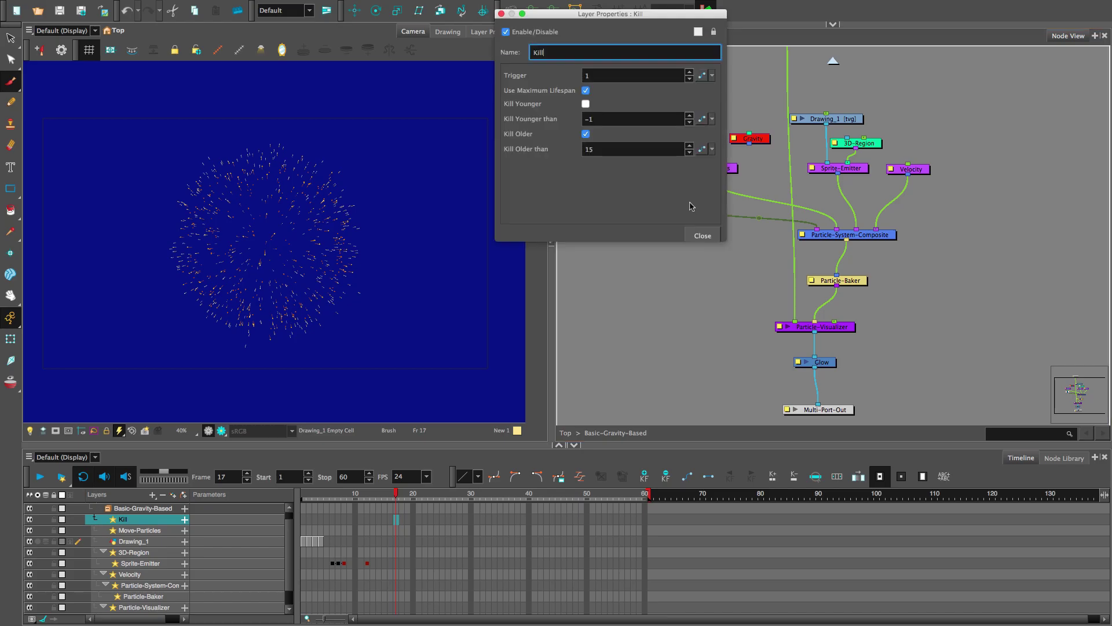
click(595, 151)
key(Return)
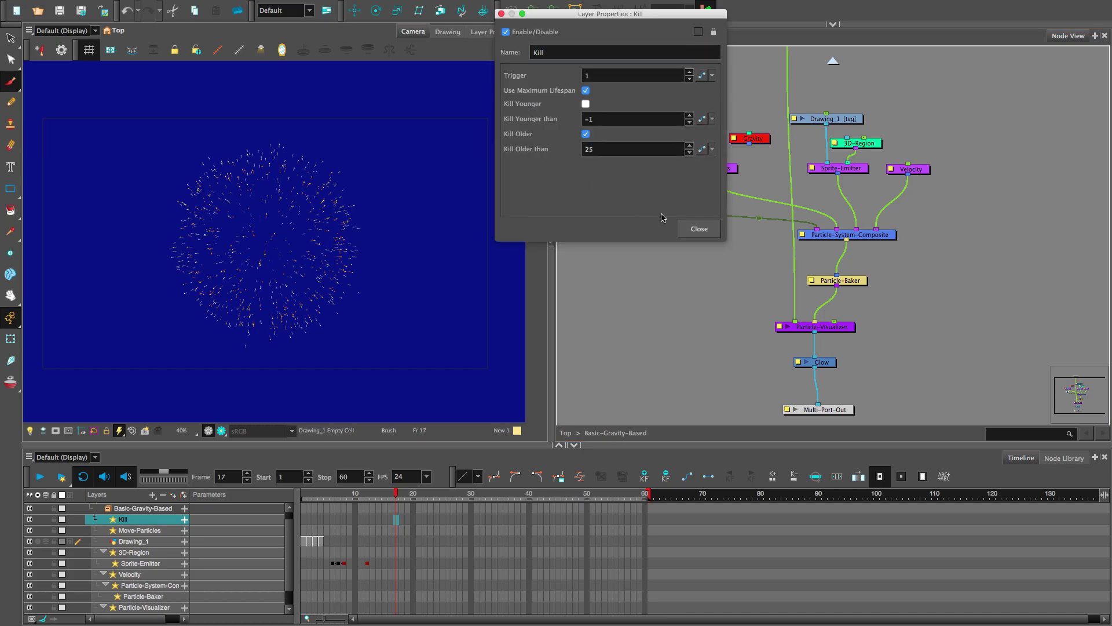
click(698, 229)
drag(392, 497, 395, 523)
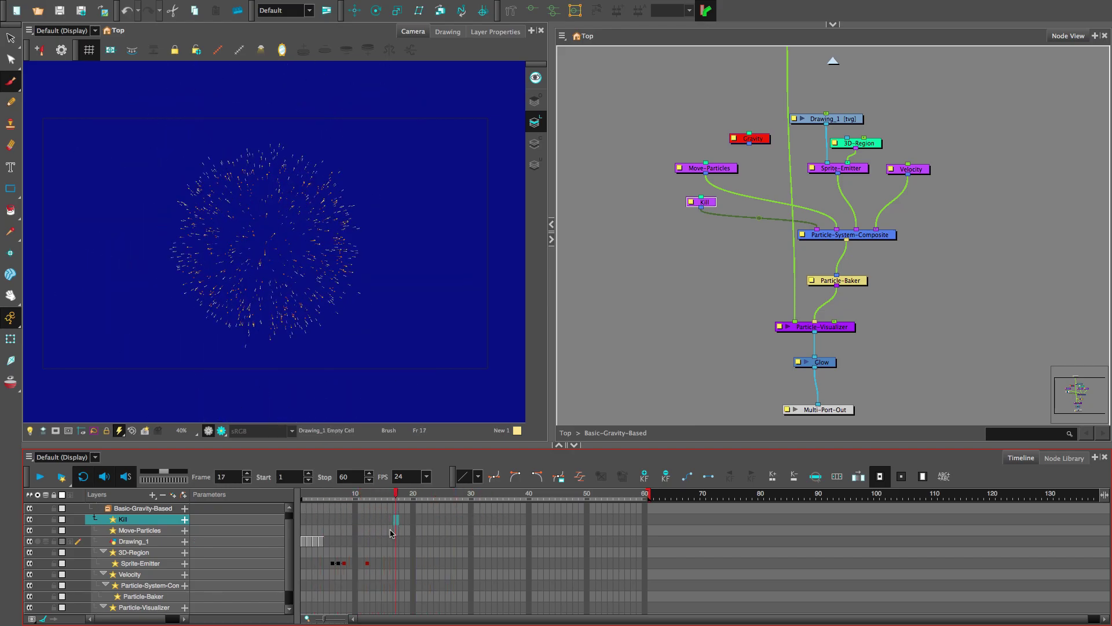
Step: Set the Sprite-Emitter's Colouring Strategy to Apply Opacity Based on Frame
click(632, 299)
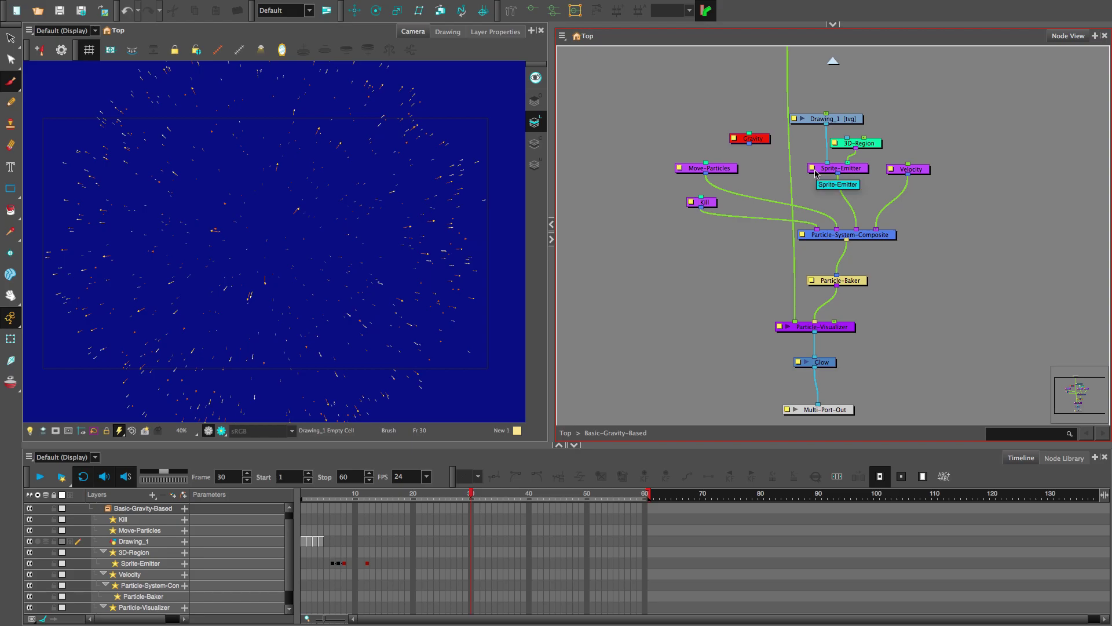
click(812, 170)
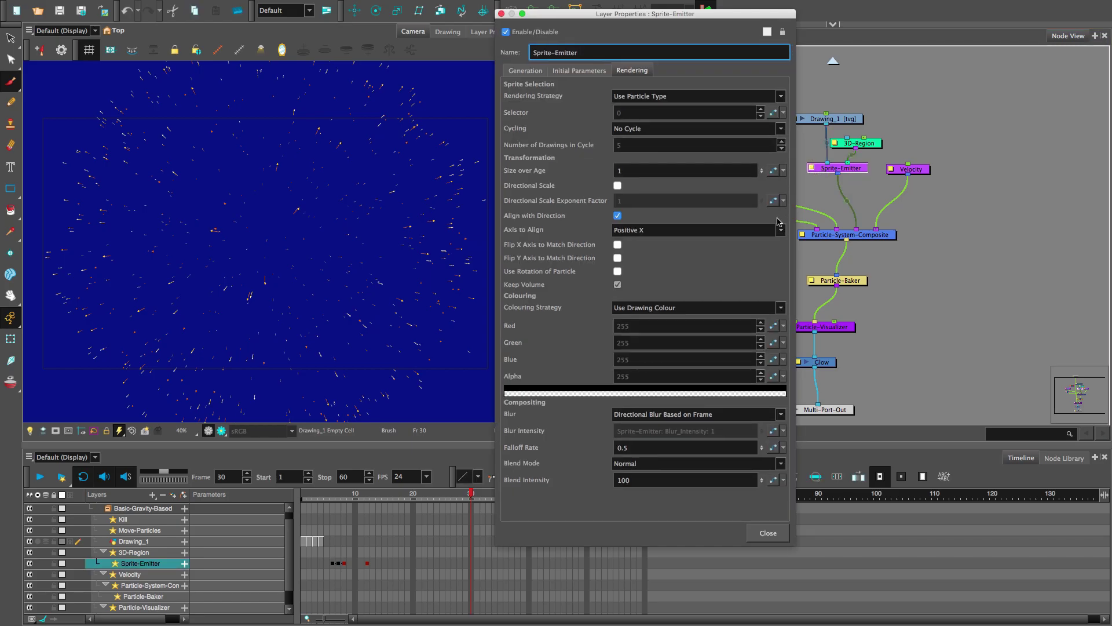
click(776, 310)
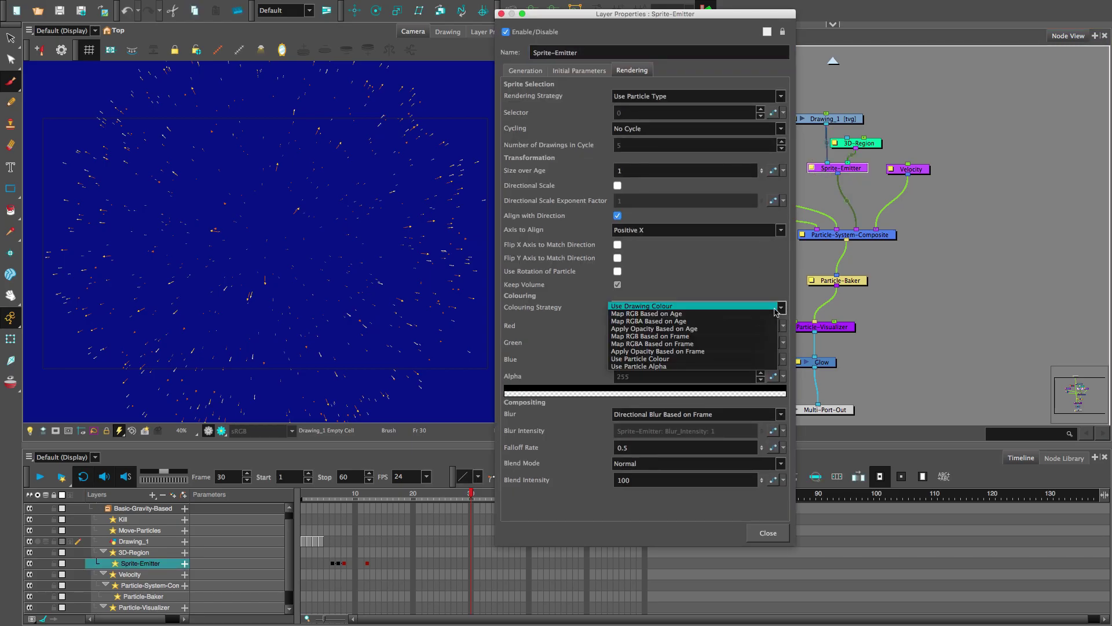
click(747, 352)
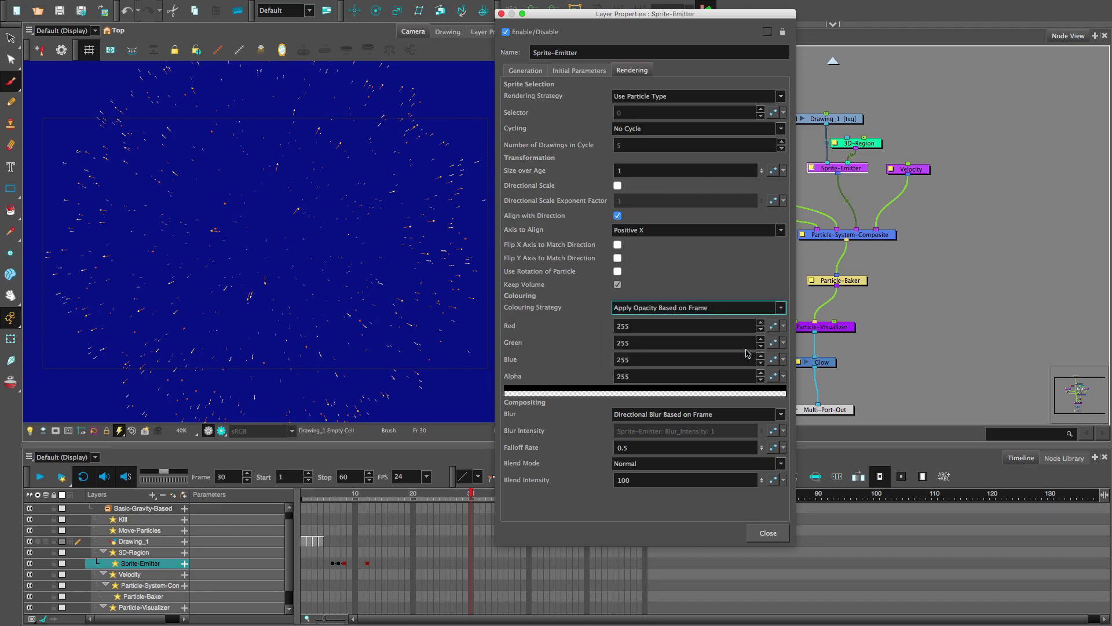
click(768, 532)
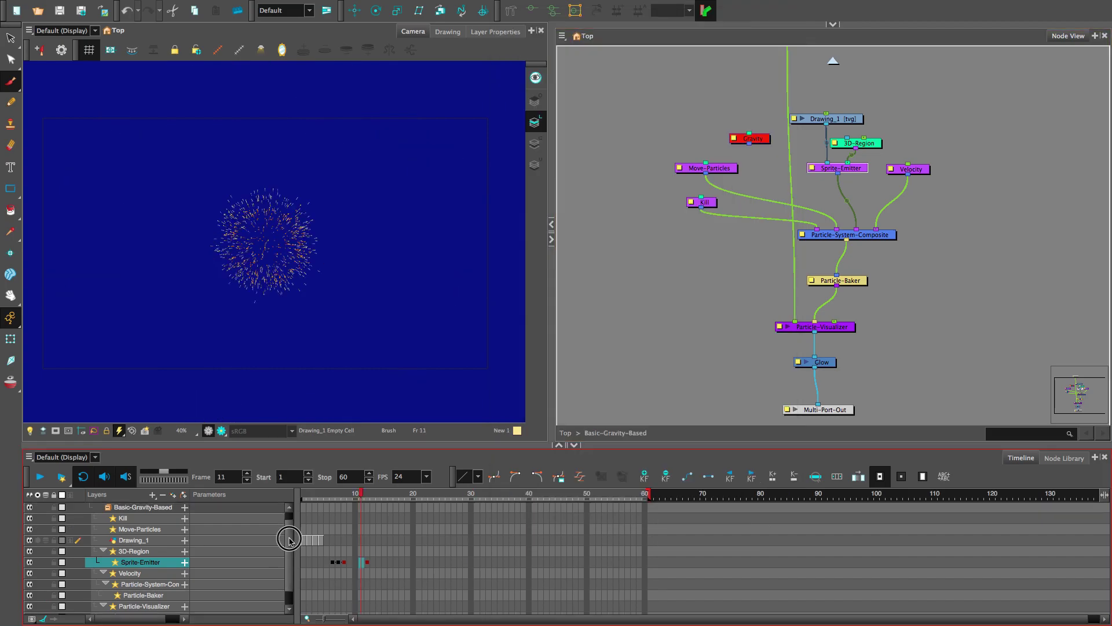
Step: Keyframe the Sprite-Emitter's Colour: Alpha at 255 on frame 7 and at 0 on frame 24
scroll(290, 536, down, 2)
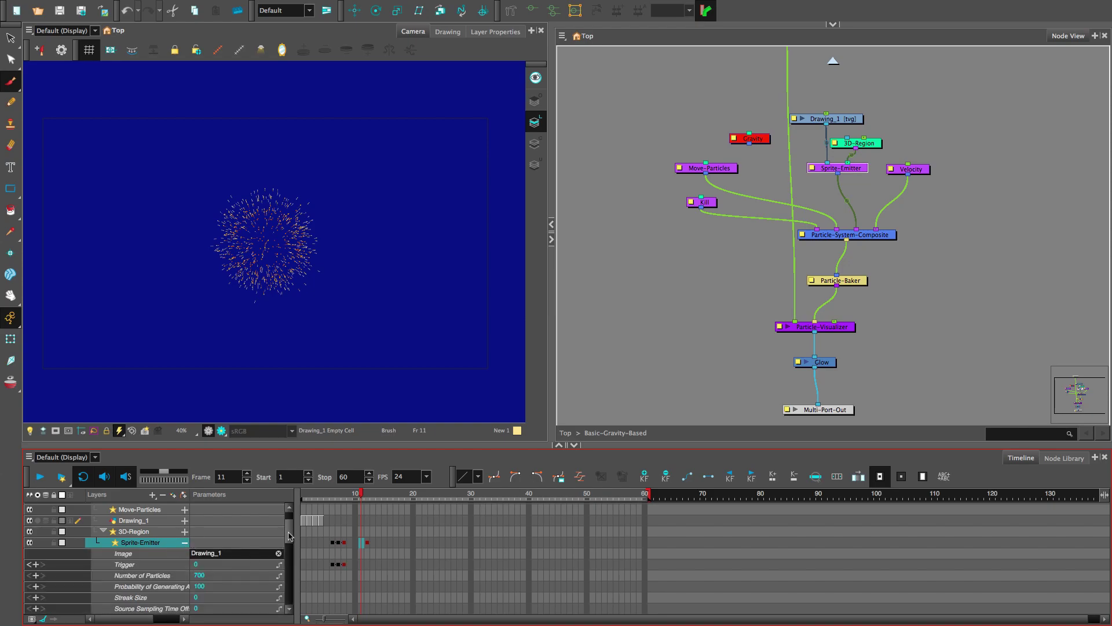
drag(289, 536, 289, 582)
click(227, 566)
click(338, 567)
key(F6)
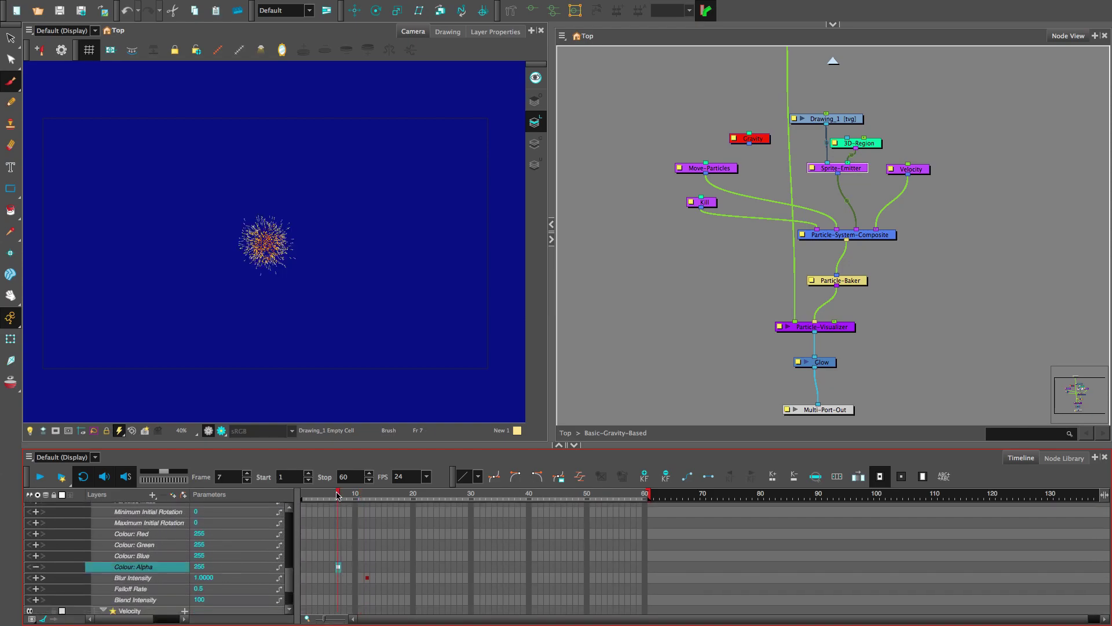
drag(338, 493, 402, 510)
text(0)
key(Return)
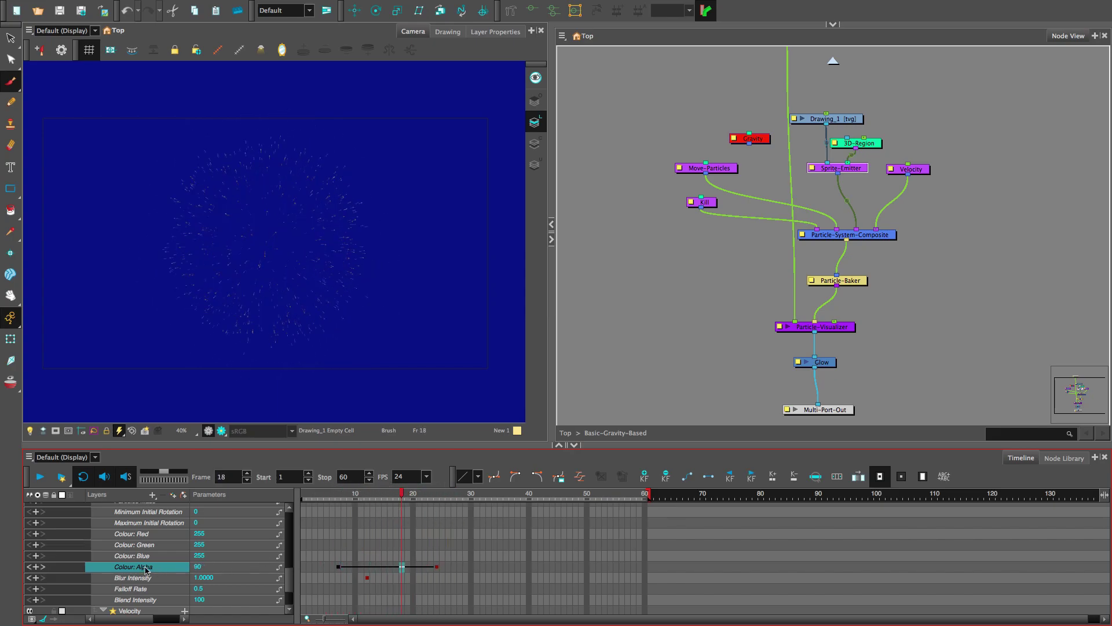
Step: Open the Colour: Alpha function and reshape its curve to adjust the fade
double_click(145, 569)
click(654, 382)
drag(654, 383, 637, 316)
click(671, 409)
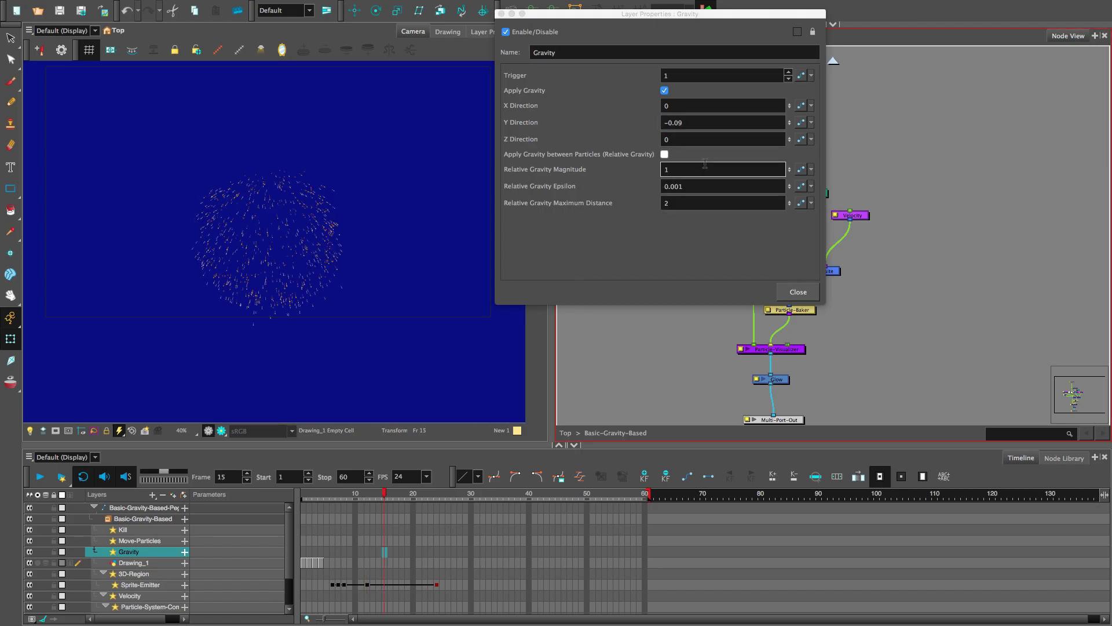
Step: Set the Gravity node's Y Direction to -0.03 and scrub the timeline to preview the fall
click(692, 122)
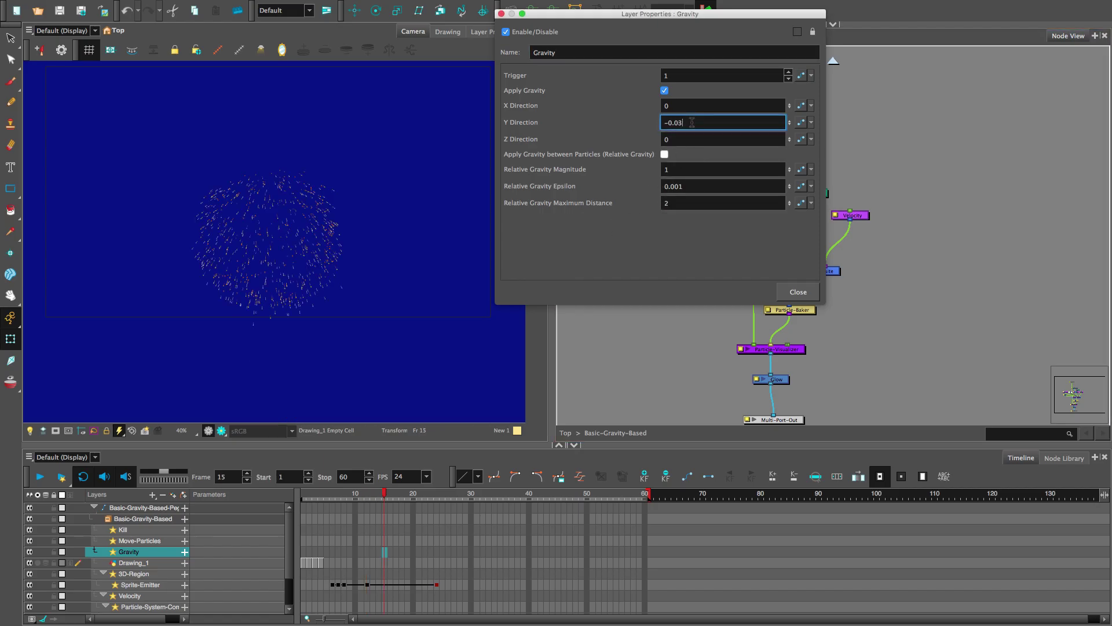
click(690, 233)
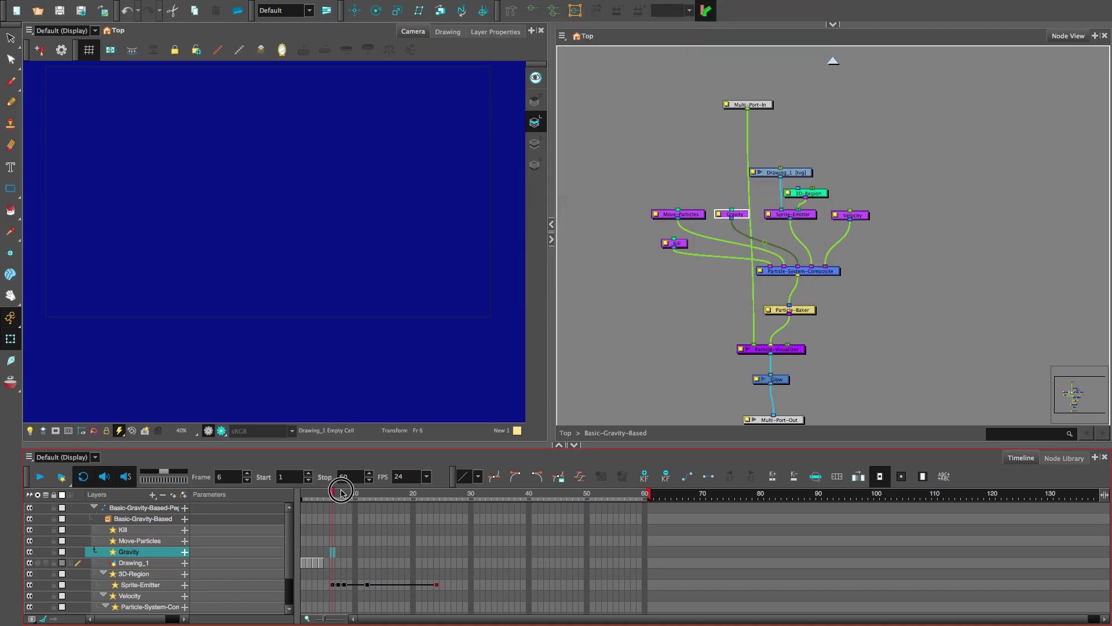
drag(343, 492, 430, 495)
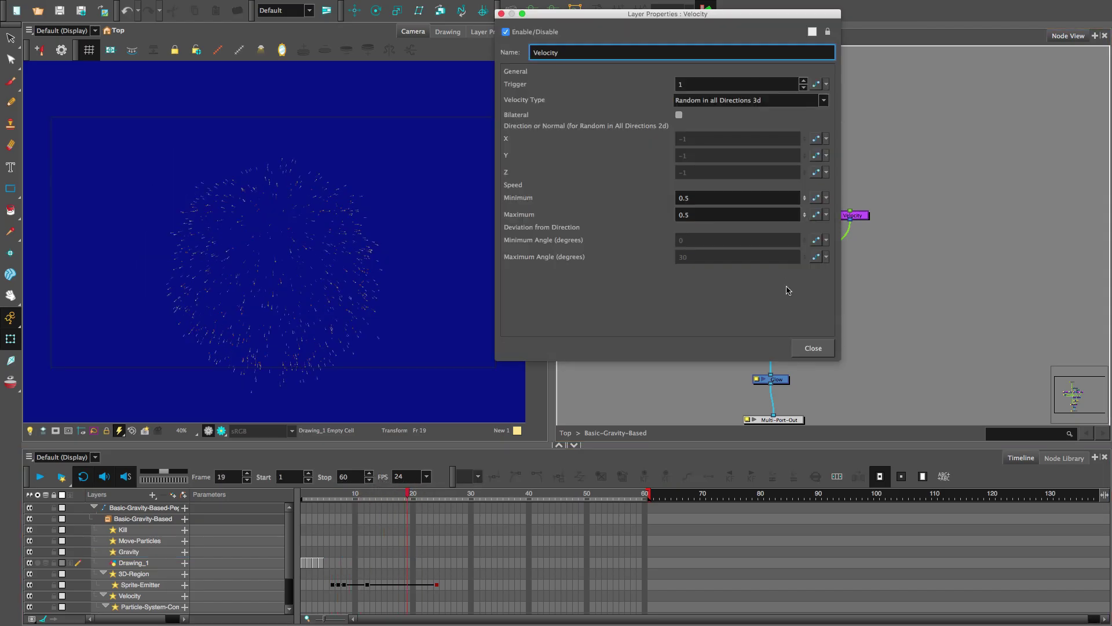
Step: Open the Velocity node's Minimum speed for editing and set the Sprite-Emitter's Number of Particles to 800
click(707, 200)
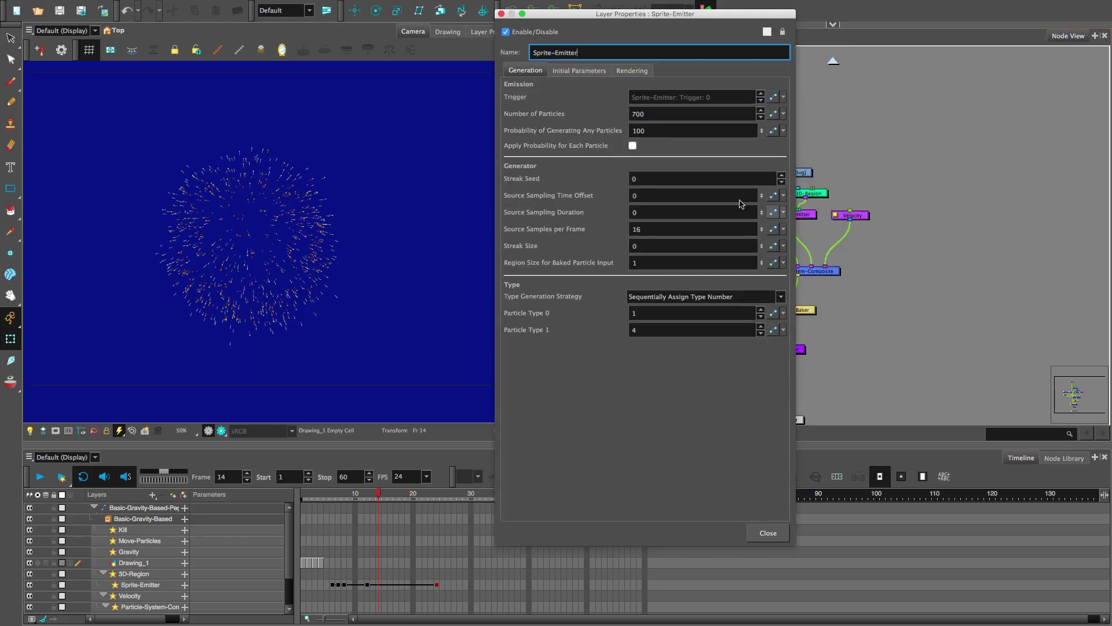
text(800)
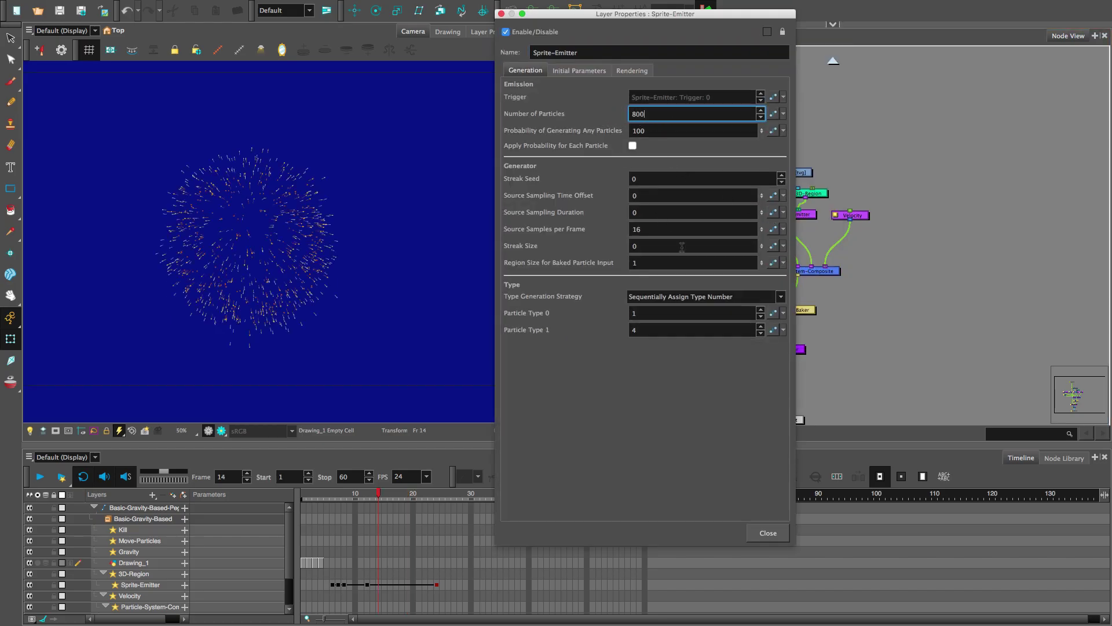
Step: Close the Sprite-Emitter properties and scrub the timeline around frames 9 to 12 to preview the burst
click(768, 533)
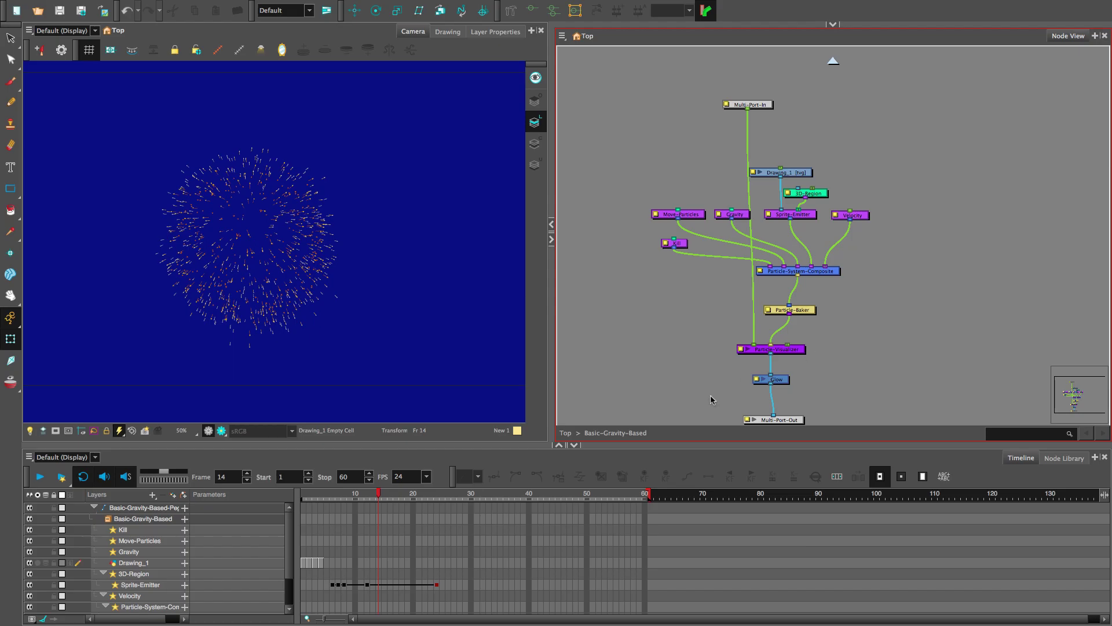
drag(380, 494, 366, 495)
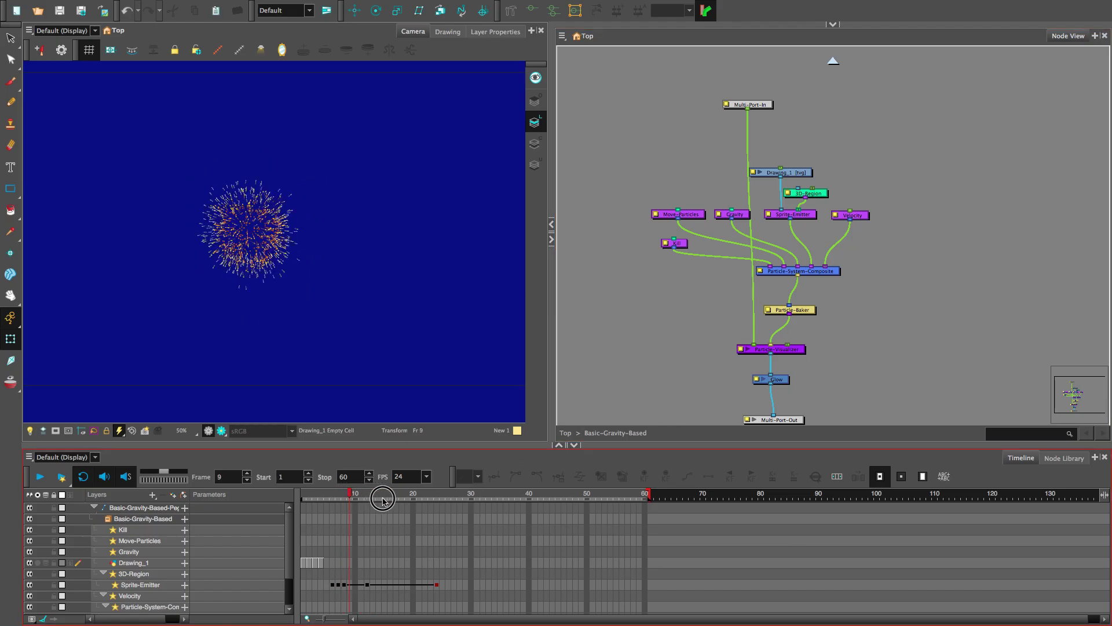
Step: Reconnect Multi-Port-In to the Particle-Visualizer's last input port and connect a new Peg to its first port
drag(722, 362, 710, 314)
click(704, 356)
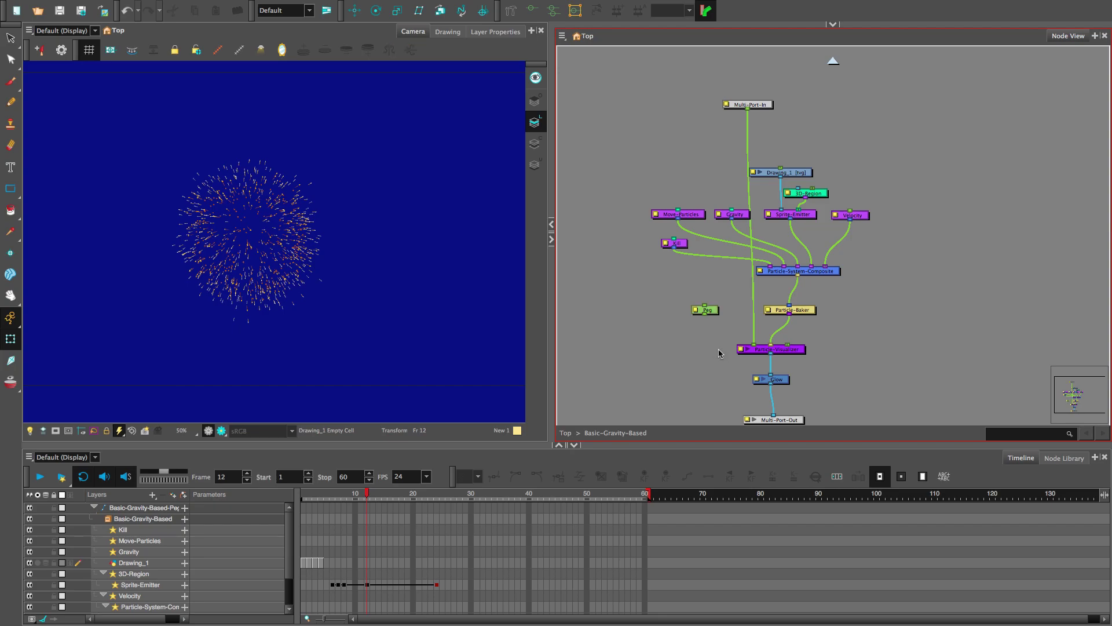
click(791, 351)
drag(754, 345, 787, 345)
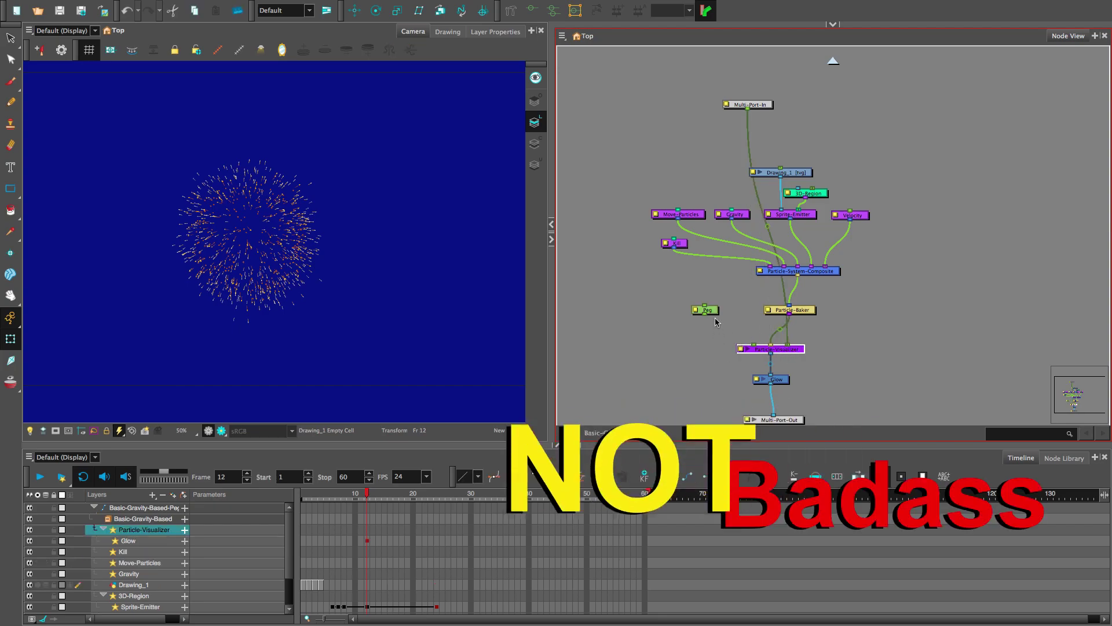
drag(704, 314, 753, 347)
click(715, 312)
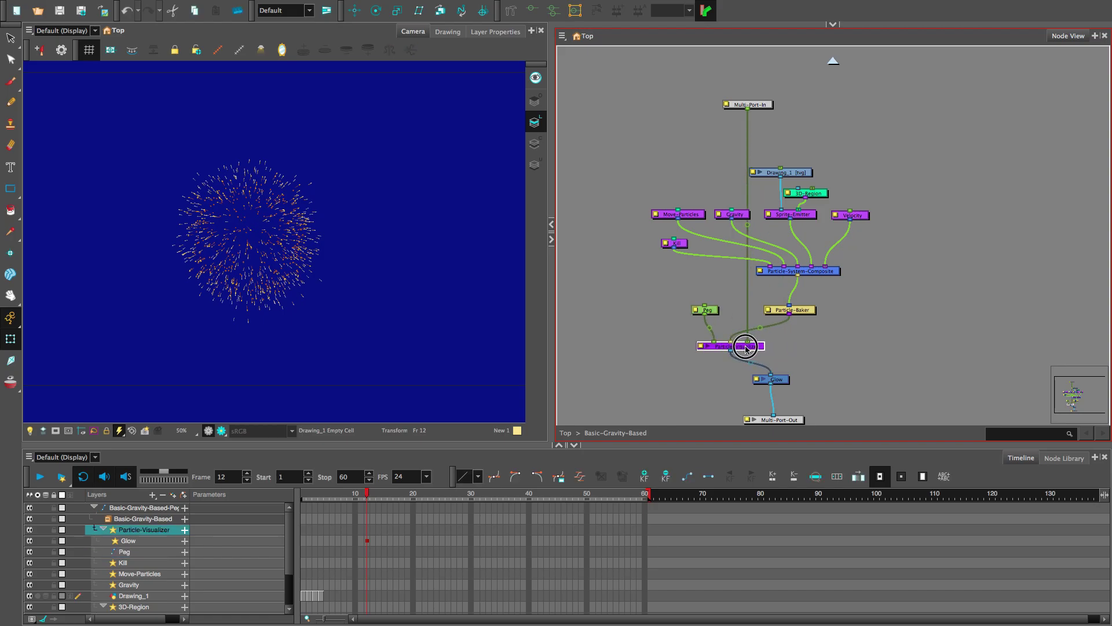
Step: Copy the Basic-Gravity-Based group with its peg and paste it with Paste Special, using Create New Columns
mouse_move(254, 234)
mouse_down()
mouse_move(311, 229)
mouse_move(296, 192)
mouse_move(244, 244)
mouse_up()
key(1)
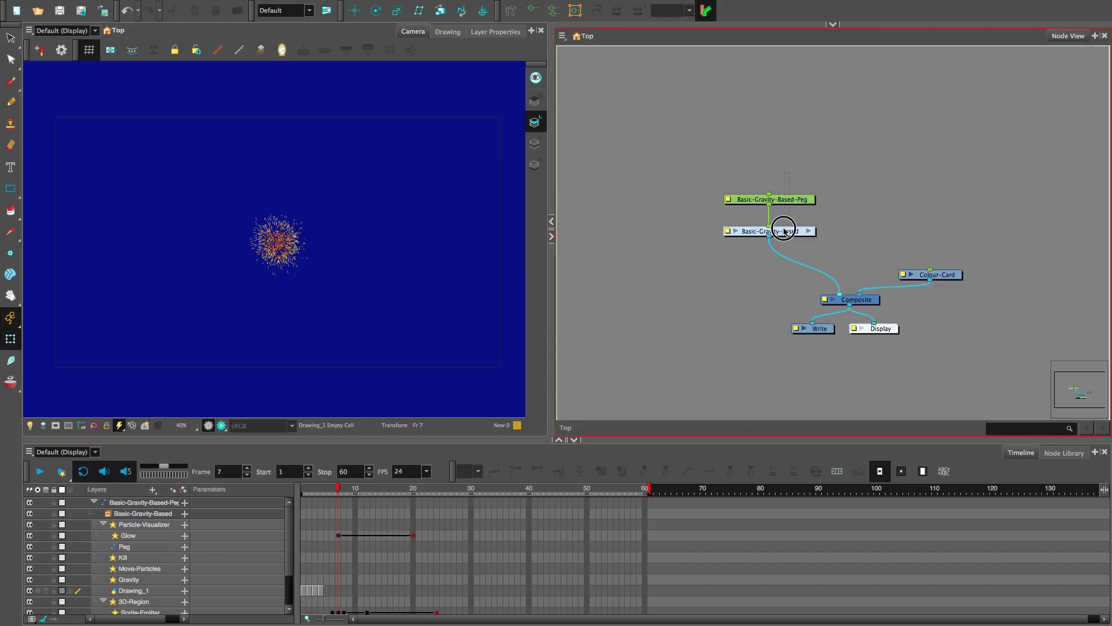
click(784, 231)
right_click(786, 233)
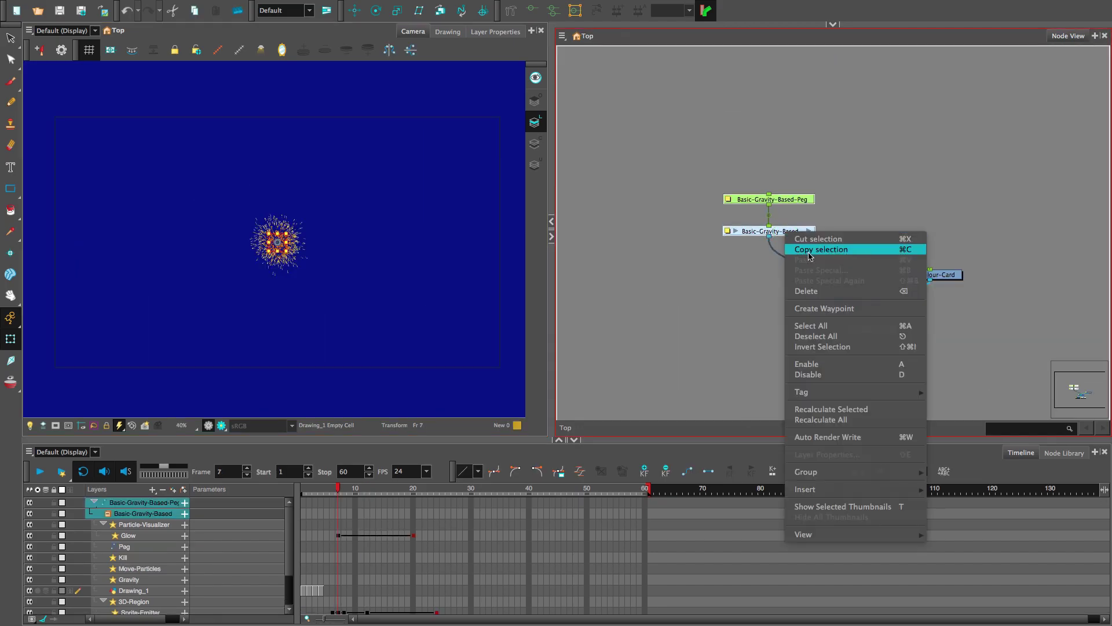
click(809, 251)
right_click(859, 223)
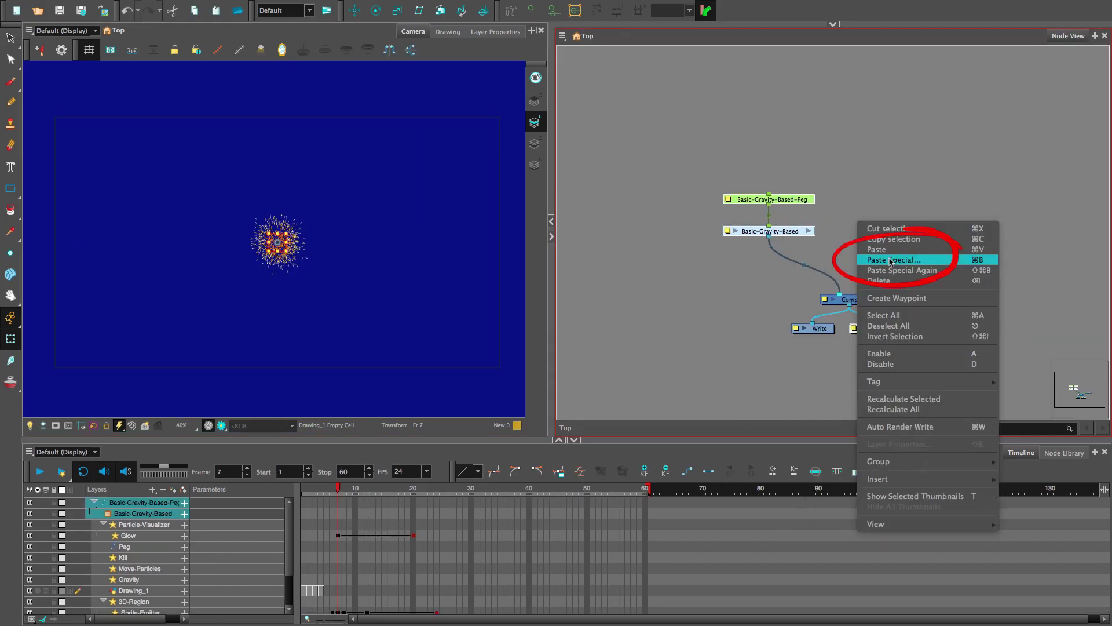
click(890, 262)
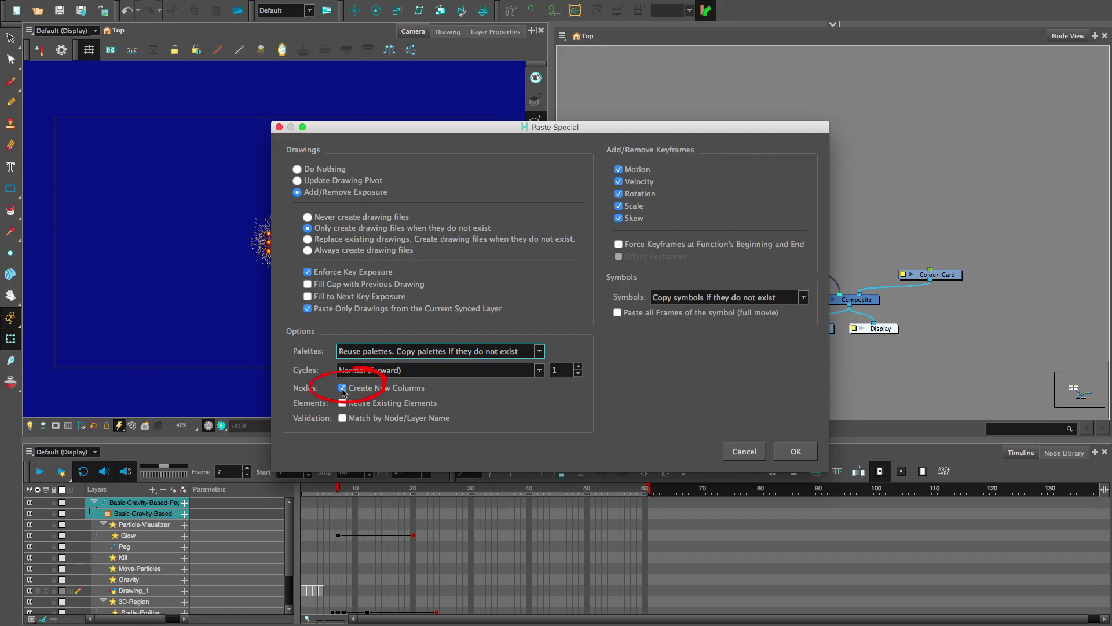
key(Return)
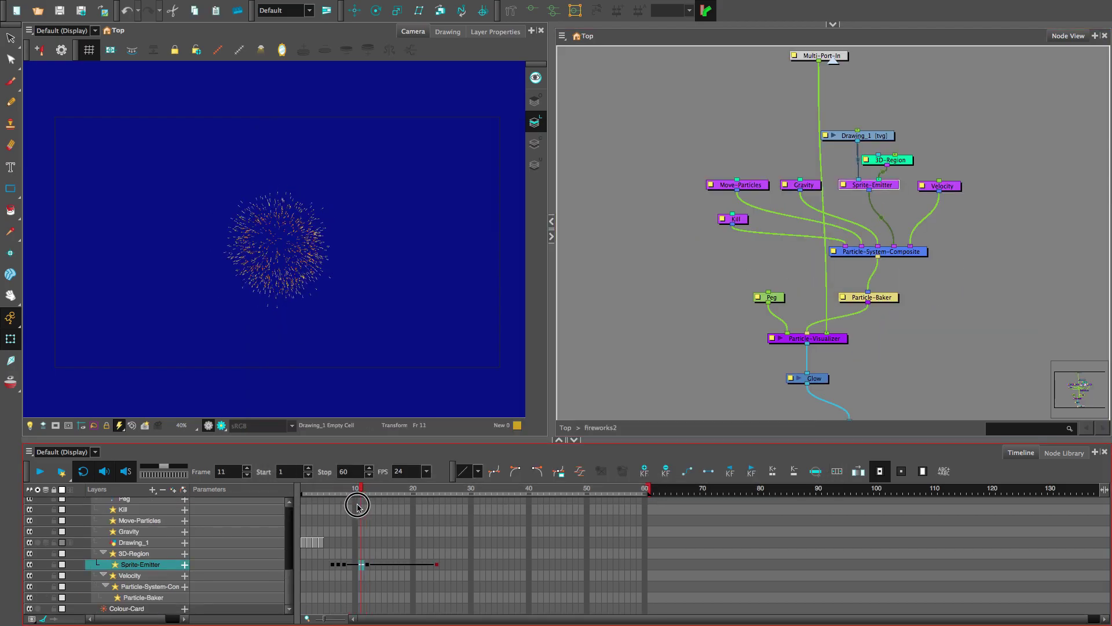
Step: Shift all the Sprite-Emitter keyframes in fireworks2 so they start at frame 11, and scrub to preview the delayed burst
click(333, 566)
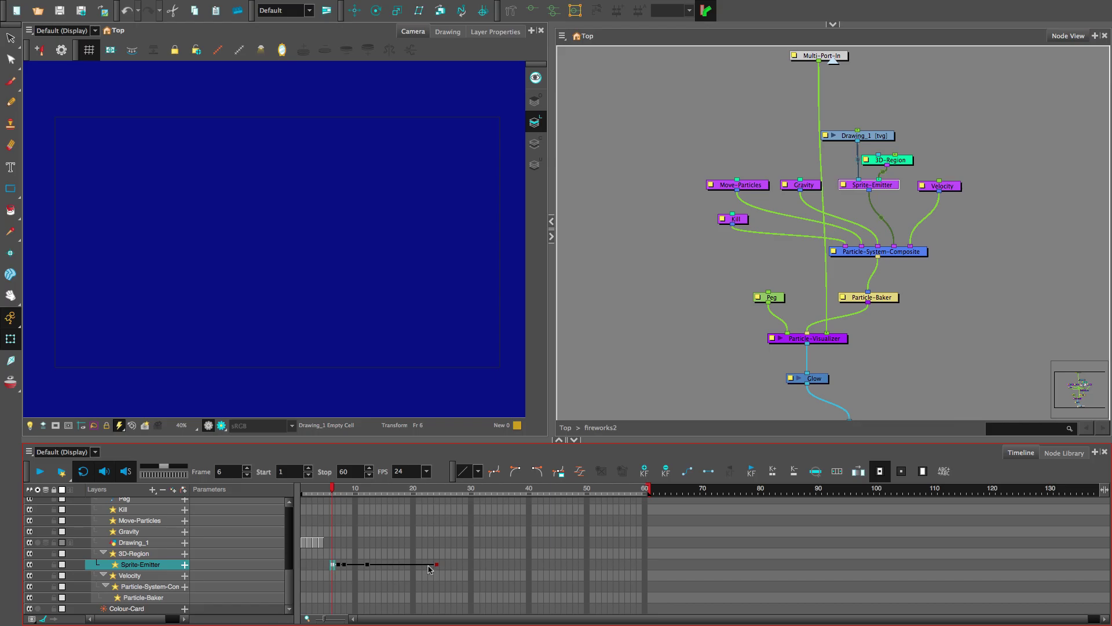
shift+click(436, 566)
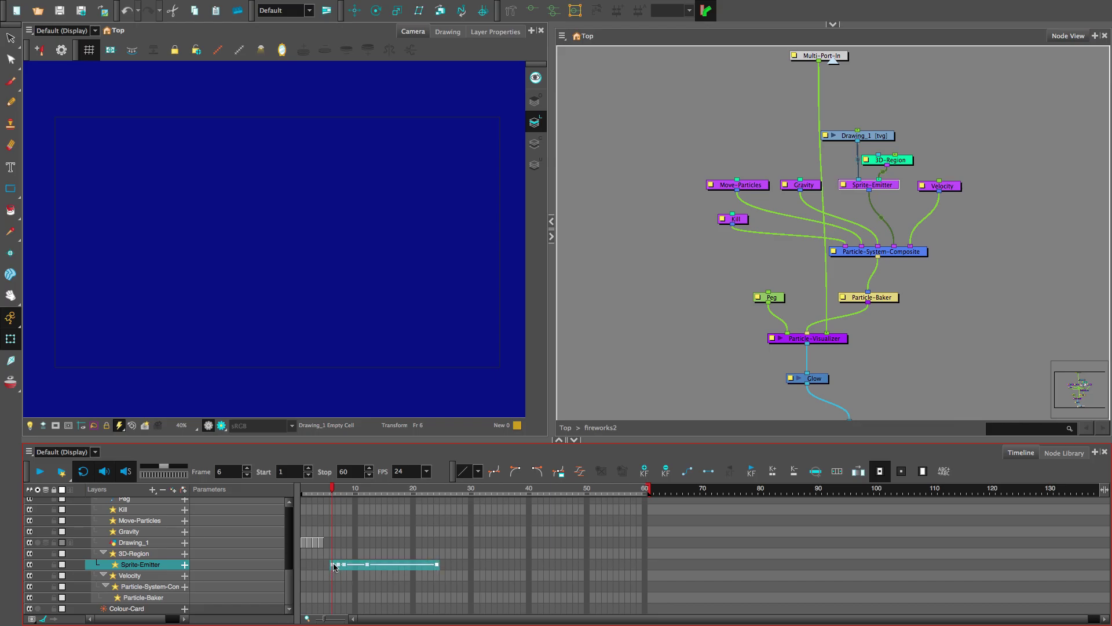
drag(334, 567, 362, 565)
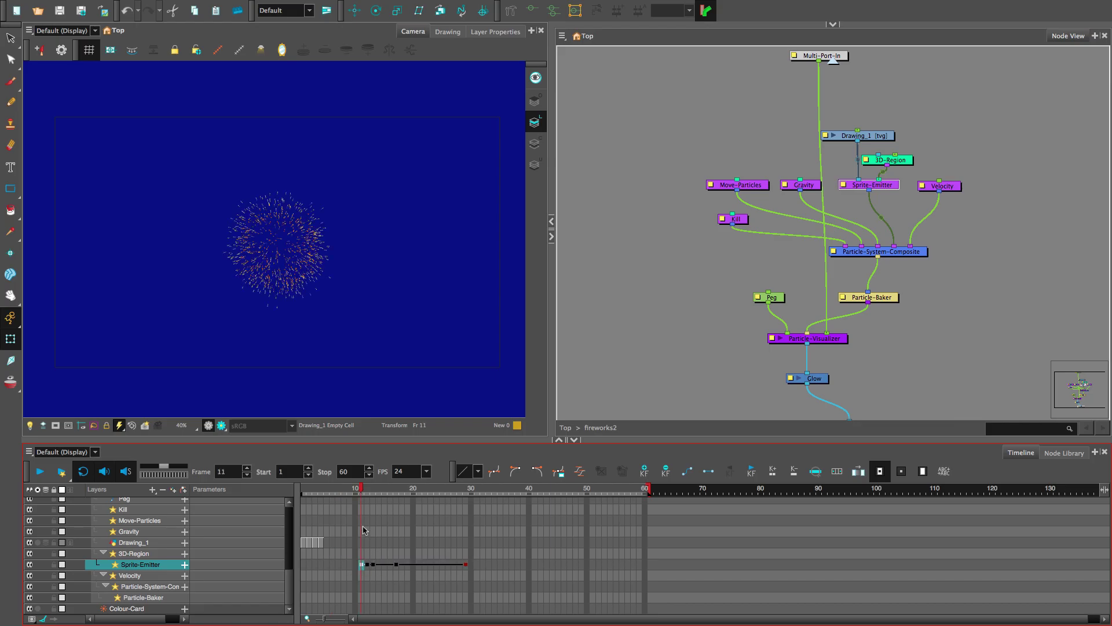
drag(360, 490, 391, 502)
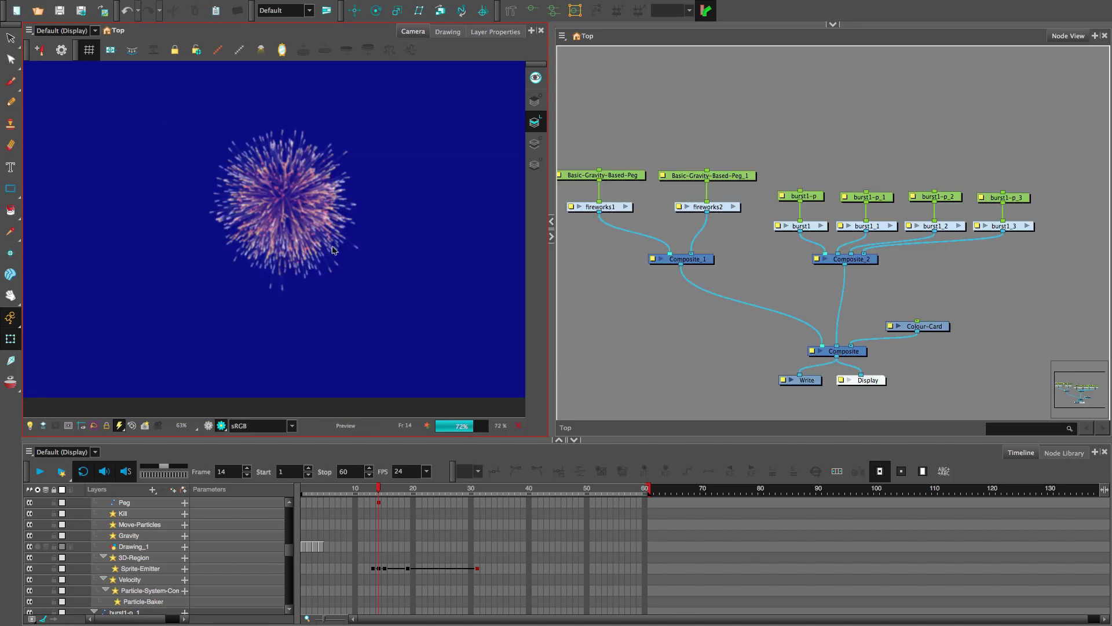
Step: Inspect the rendered composite of the large firework and its four smaller bursts at frame 14
scroll(333, 250, down, 1)
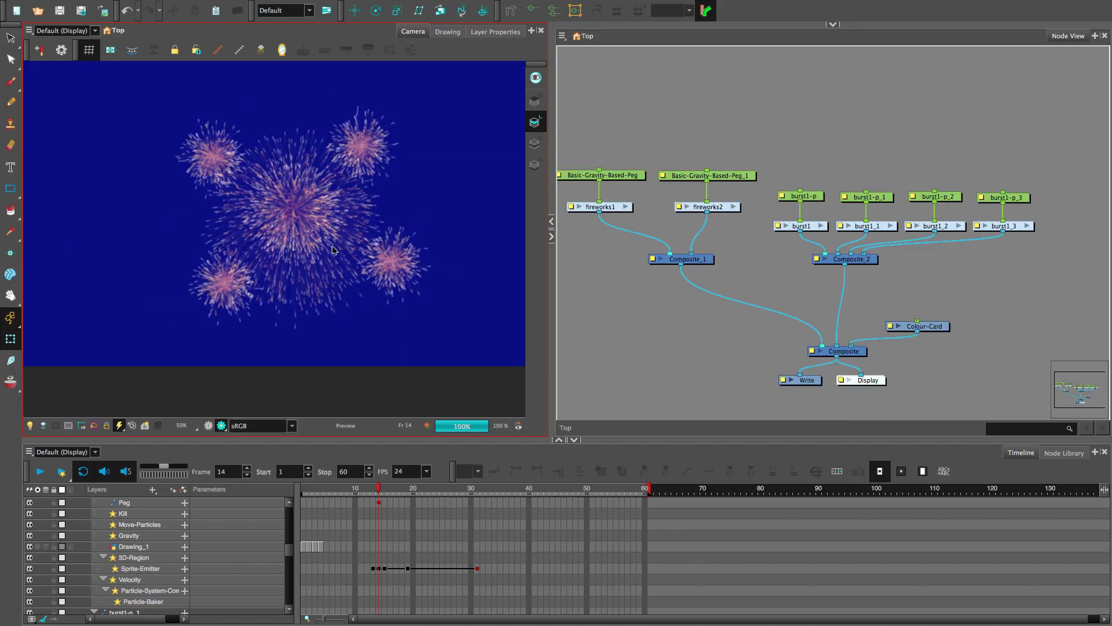
drag(333, 246, 323, 280)
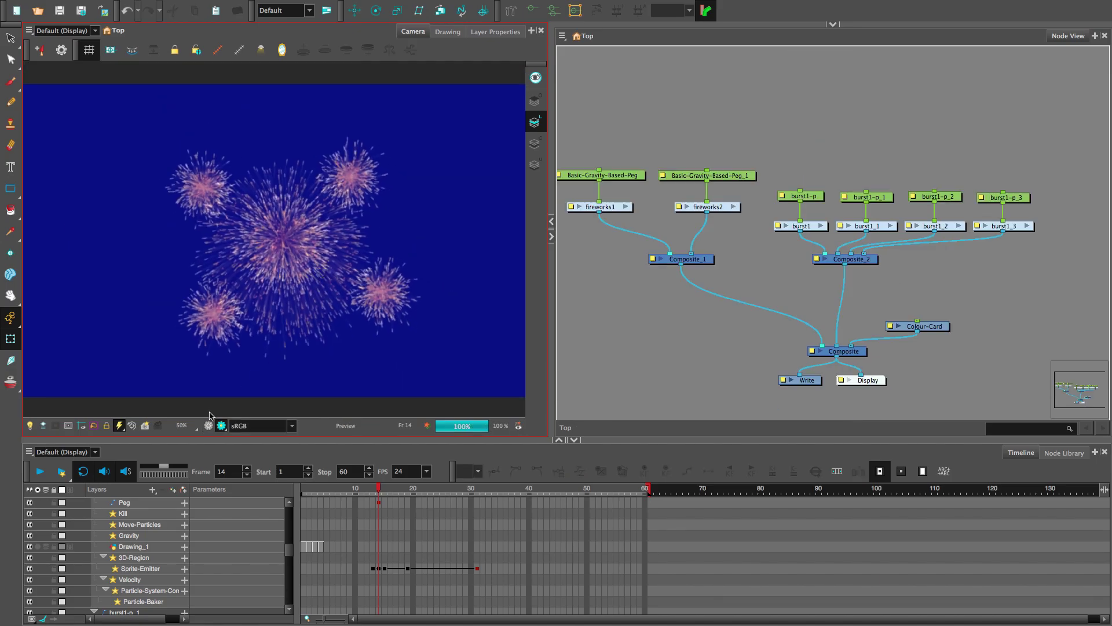
click(221, 425)
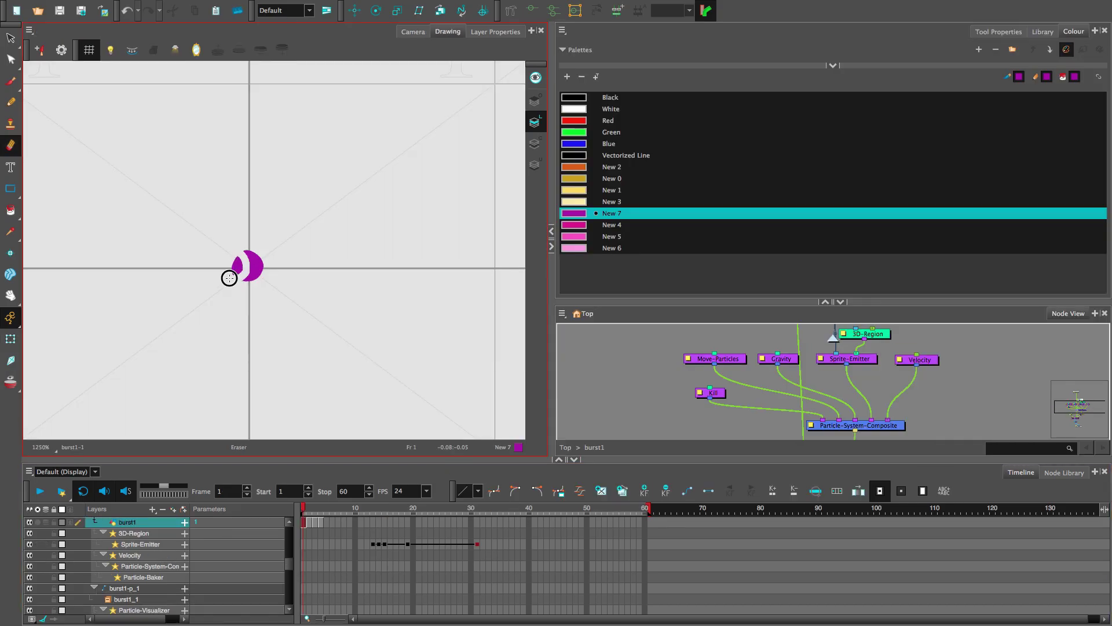
Step: Advance through the burst1 drawings to shape the crescent sprite on frame 3 in New 5 pink
key(period)
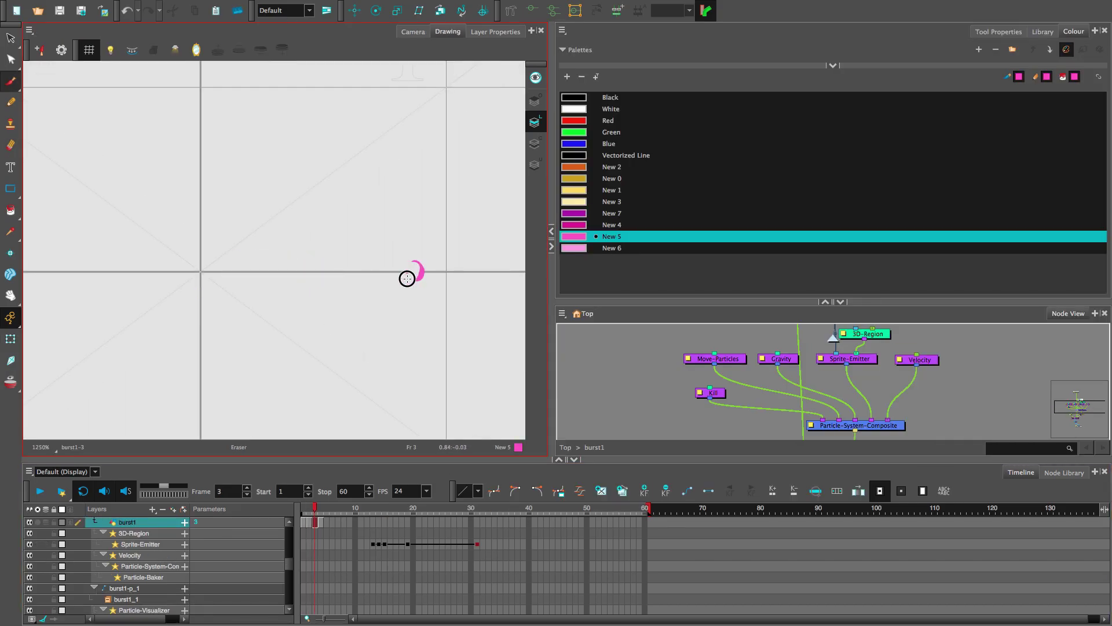